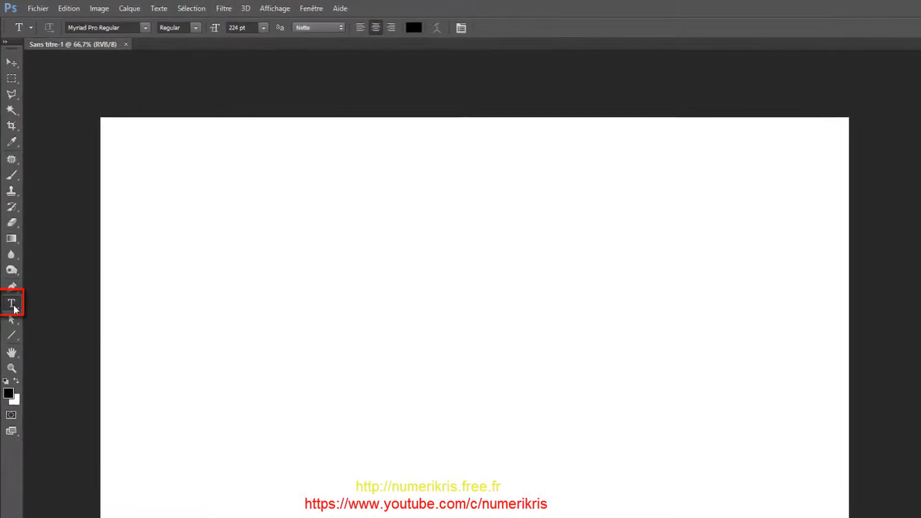
Add the centred text "Numerikris" to the blank canvas in Myriad Pro Regular at 224 pt.
click(119, 23)
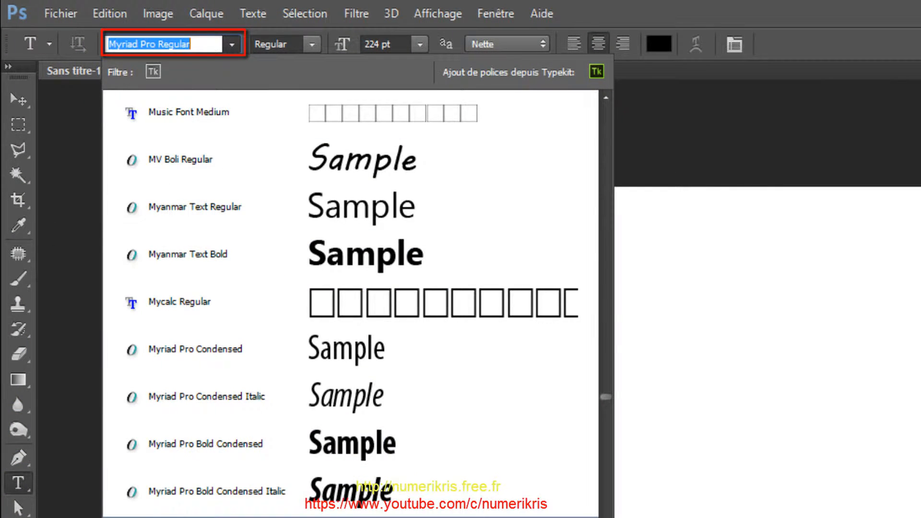
key(Escape)
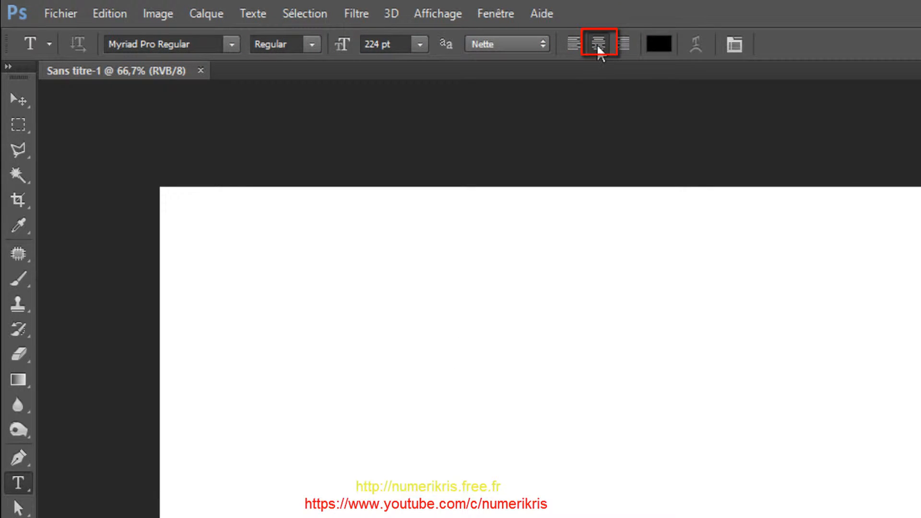
click(390, 489)
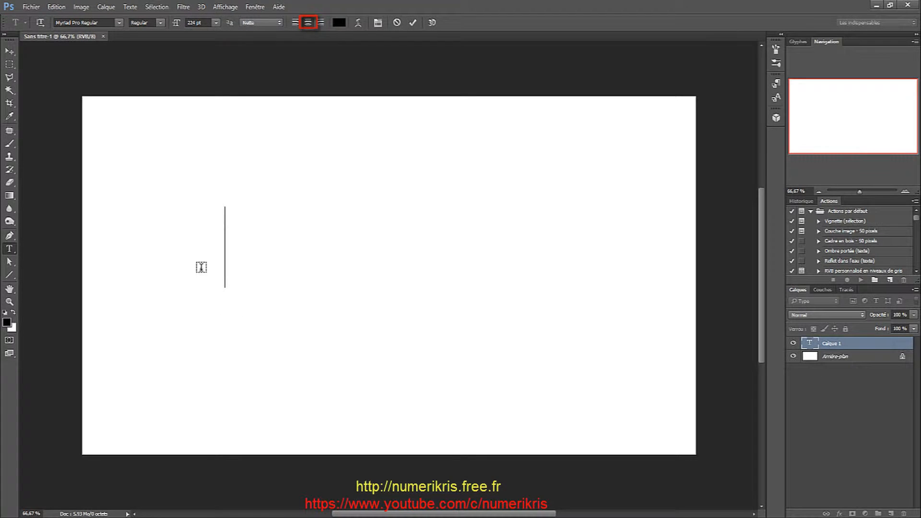
text(Nu)
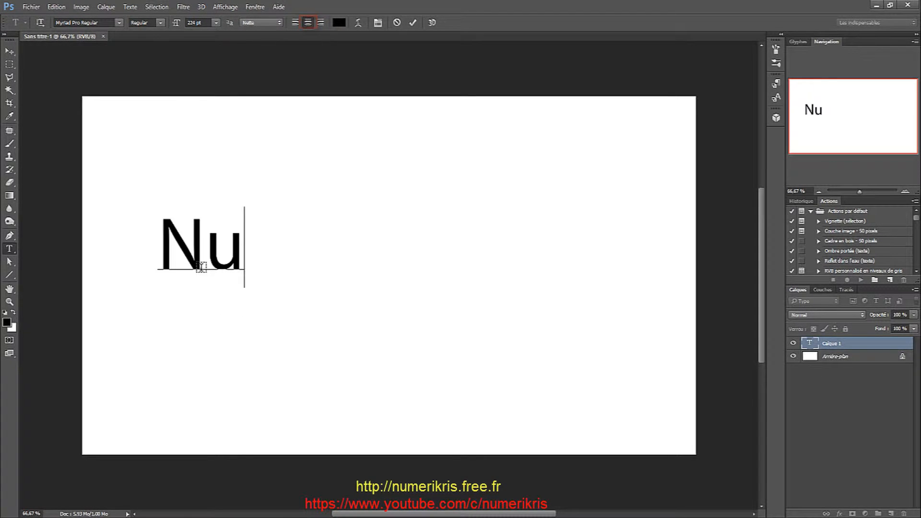
text(merik)
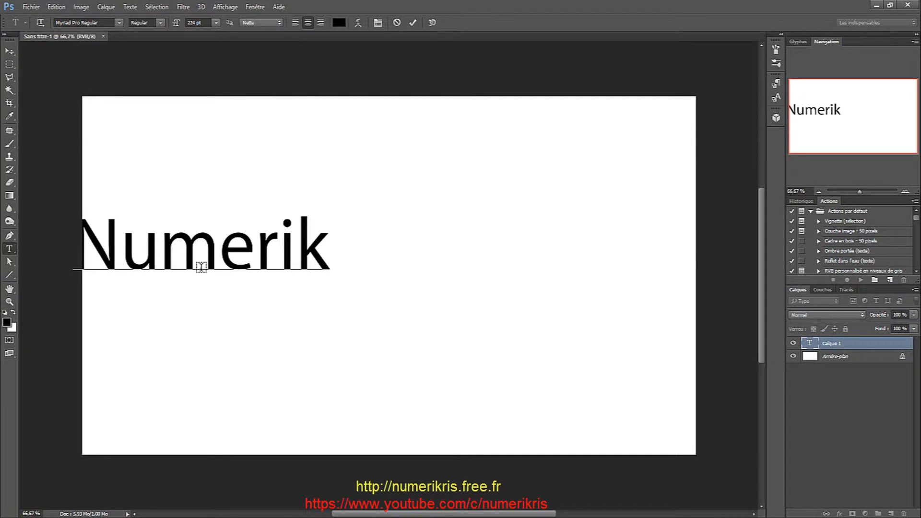
text(ris)
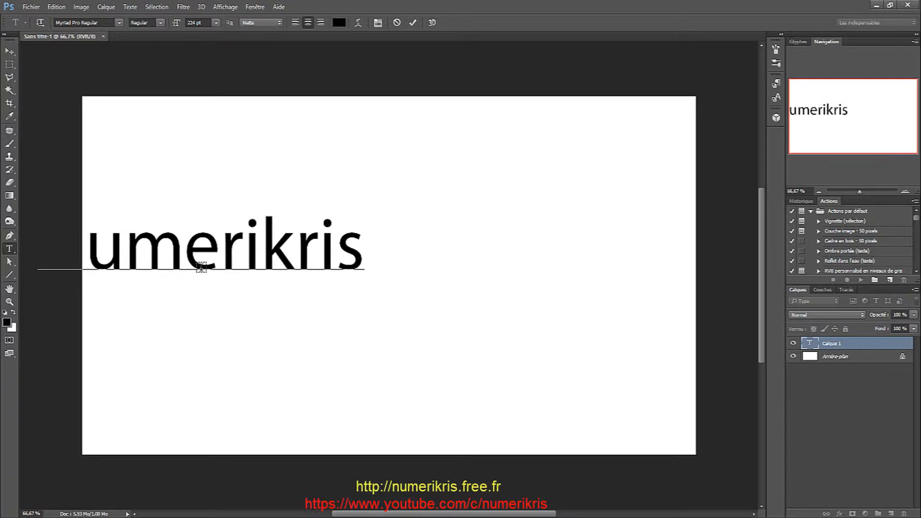
Move the text to the middle of the canvas and capitalise its "k" so it reads "NumeriKris".
drag(263, 300, 452, 328)
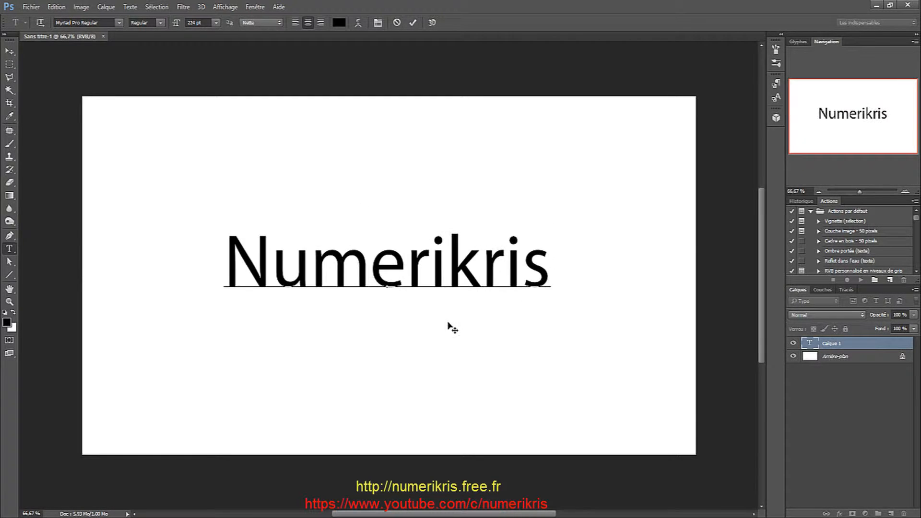
drag(447, 271, 466, 270)
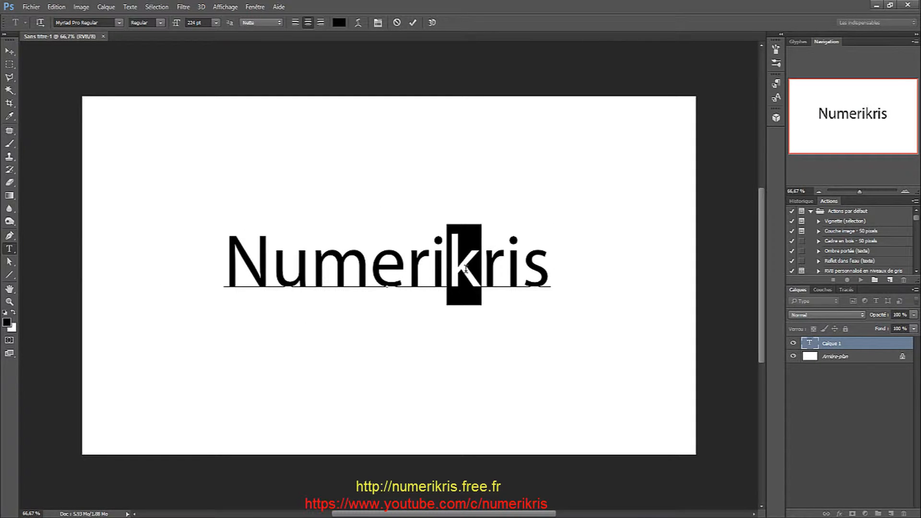
text(K)
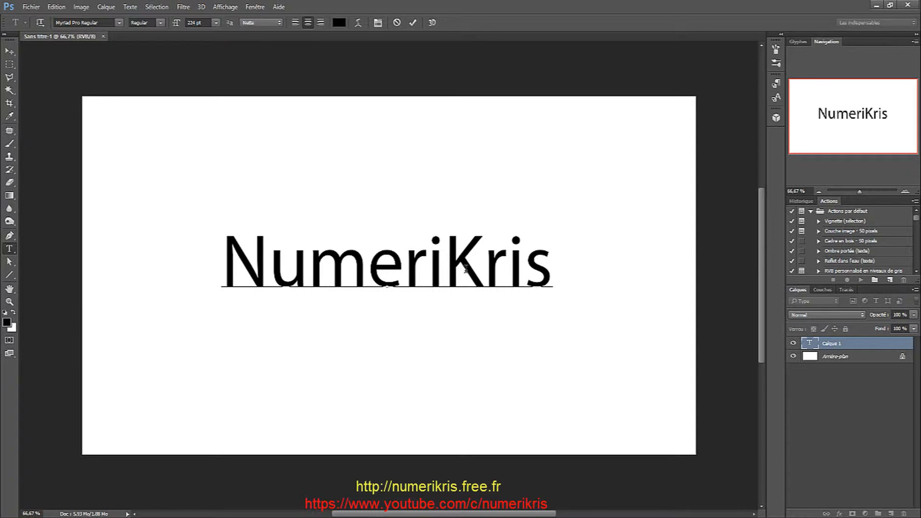
Set the whole text's character size to 333 pt, vertical scale to 123 %, horizontal scale to 104 % and tracking to 40.
drag(551, 262, 237, 237)
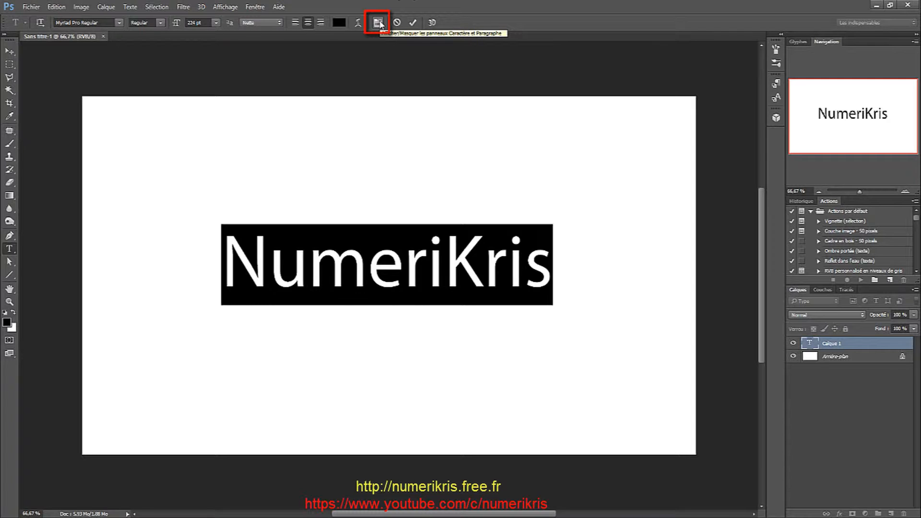
click(251, 7)
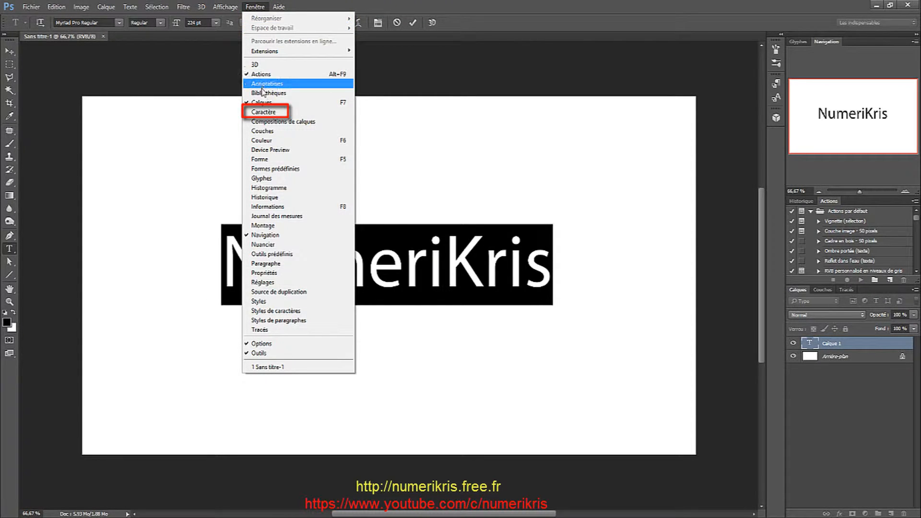
click(263, 113)
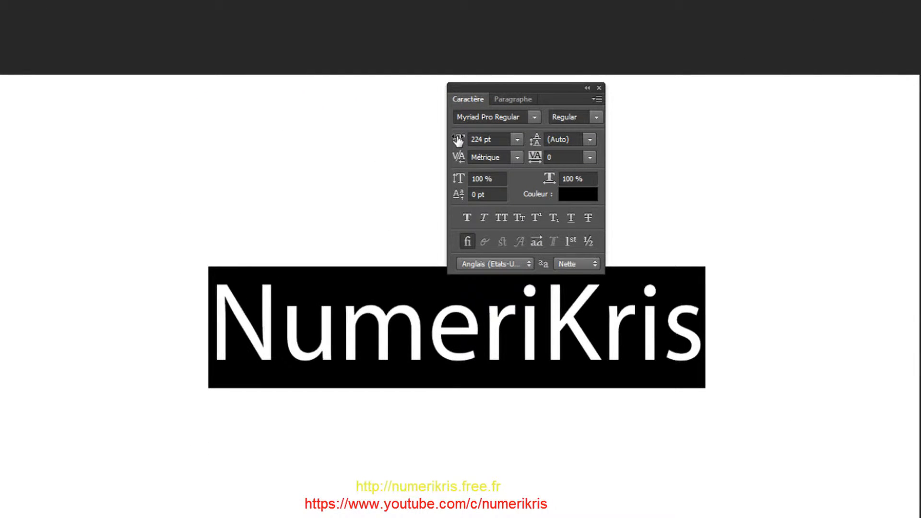
drag(458, 140, 534, 150)
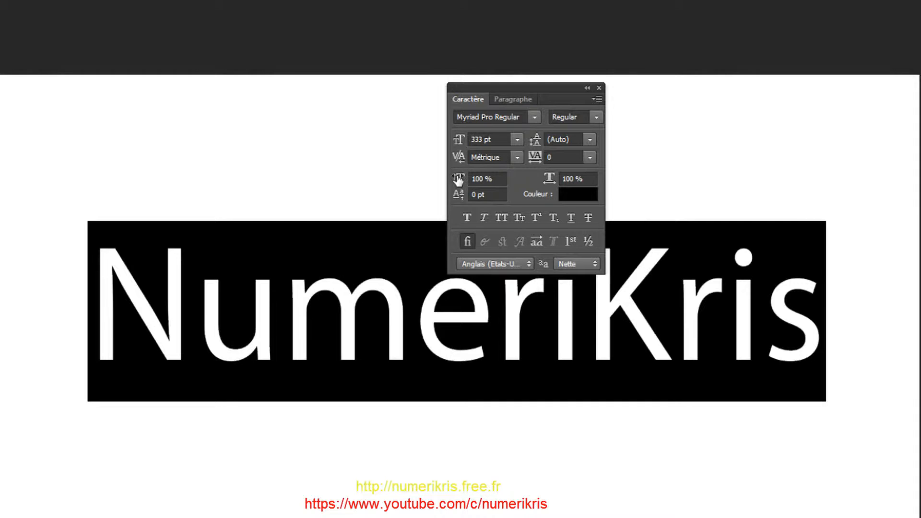
mouse_move(457, 179)
mouse_down()
mouse_move(483, 180)
mouse_move(471, 180)
mouse_up()
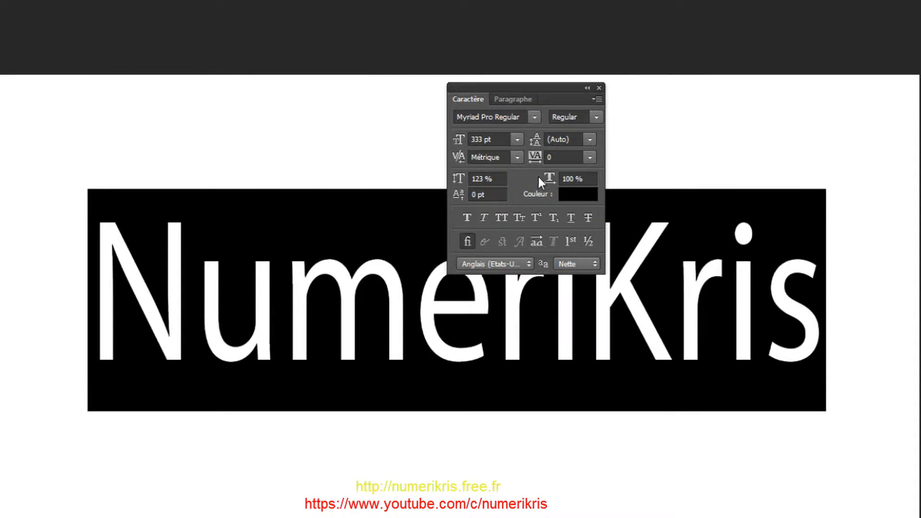
drag(548, 179, 538, 162)
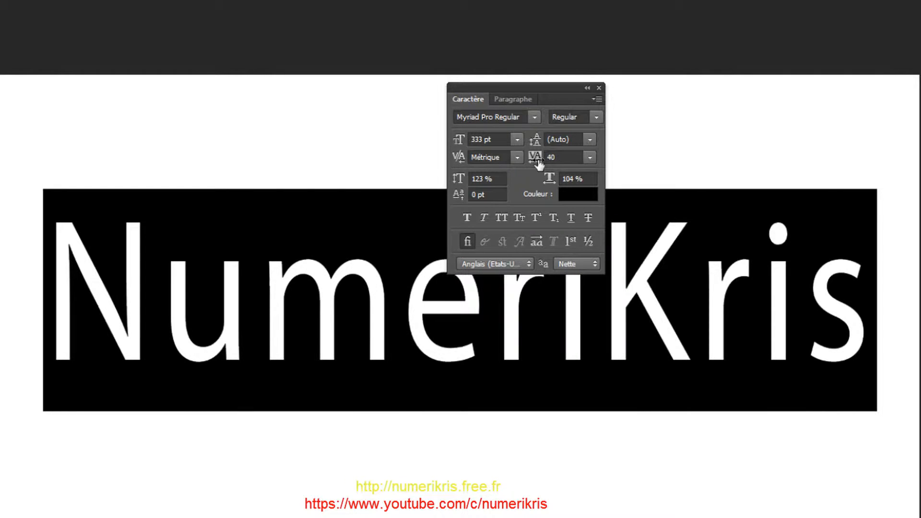
Apply faux bold and small caps to the whole text and commit the text edit.
click(467, 218)
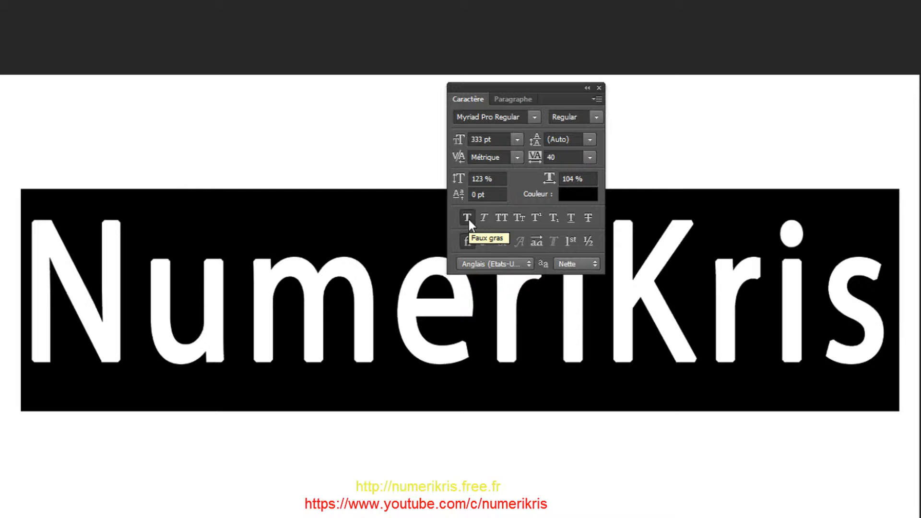
click(517, 217)
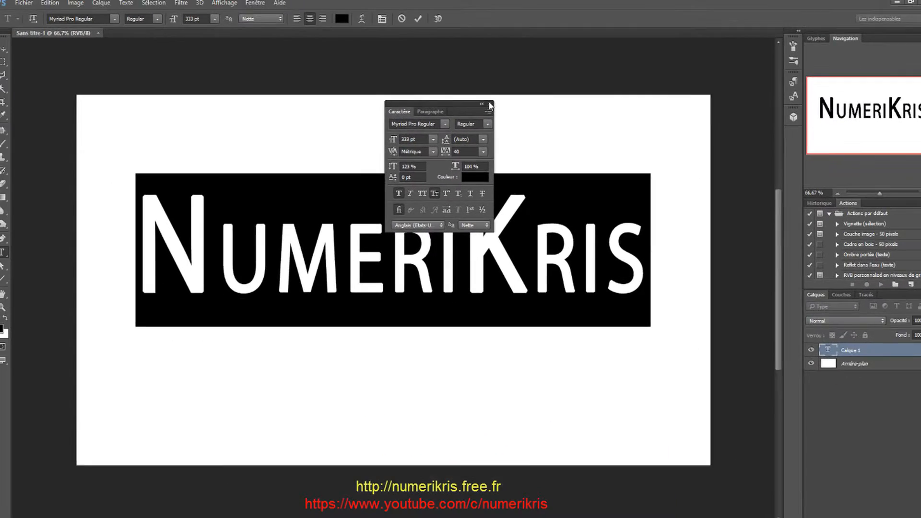
click(489, 106)
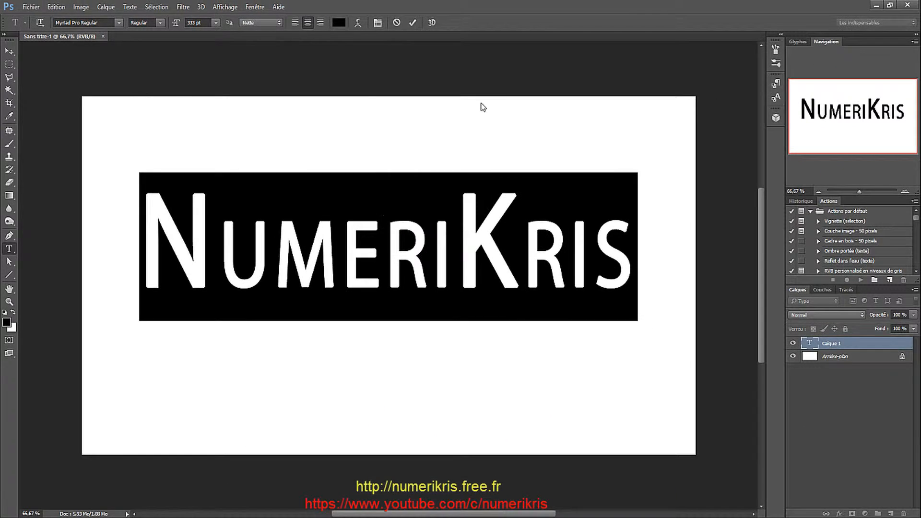
click(412, 23)
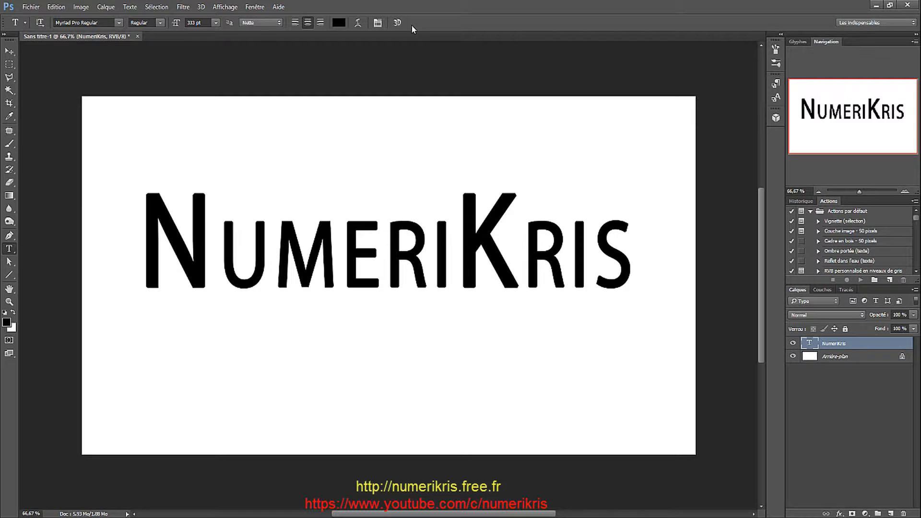
Centre the text layer vertically and horizontally on the full canvas, using a temporary selection of the entire canvas.
key(ctrl+a)
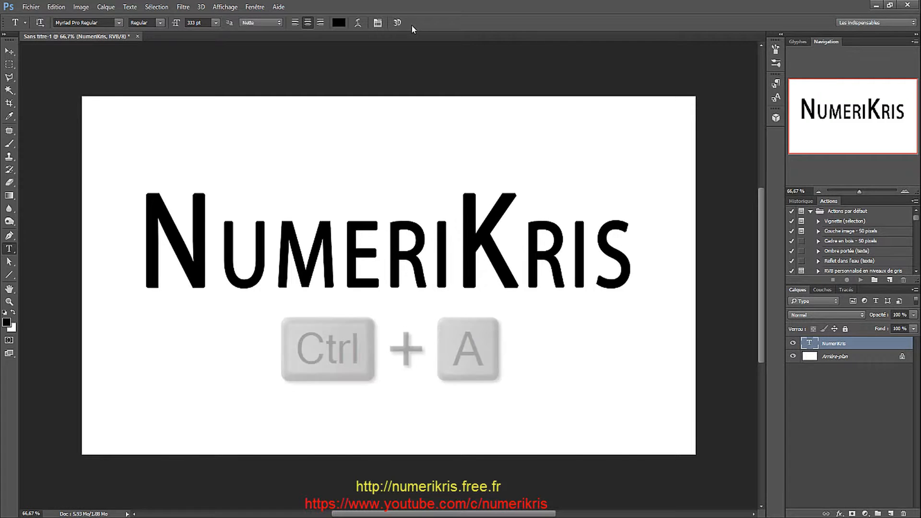
key(v)
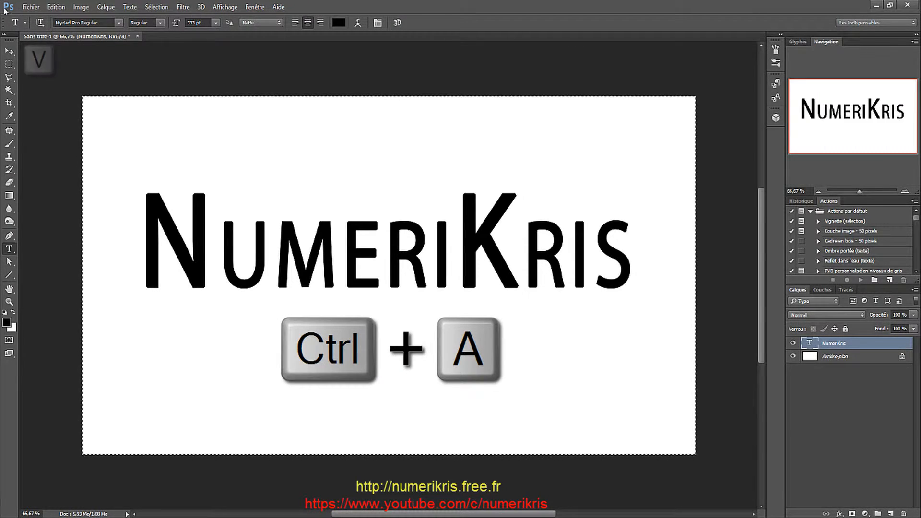
click(8, 52)
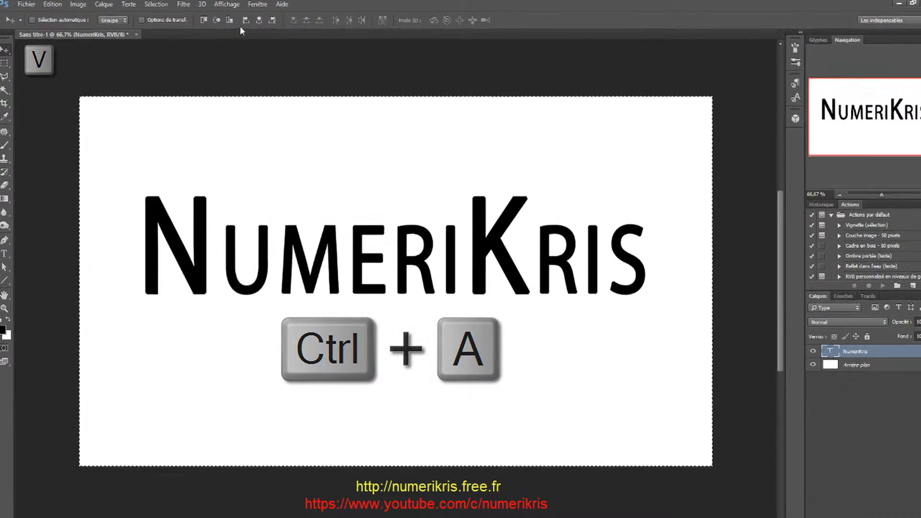
click(215, 22)
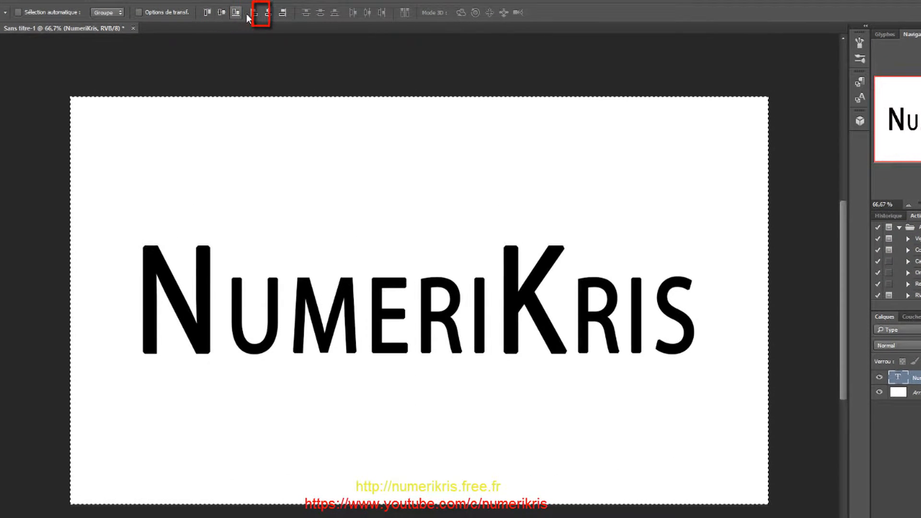
click(269, 13)
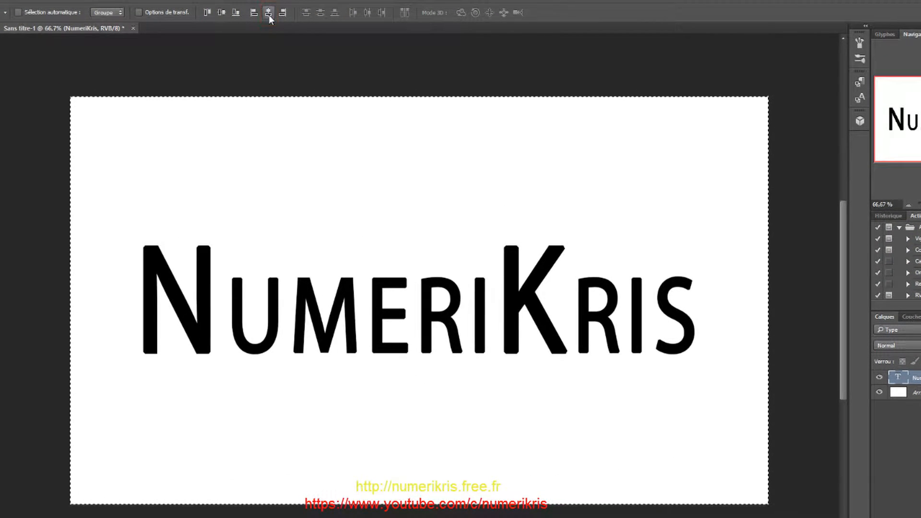
key(ctrl+d)
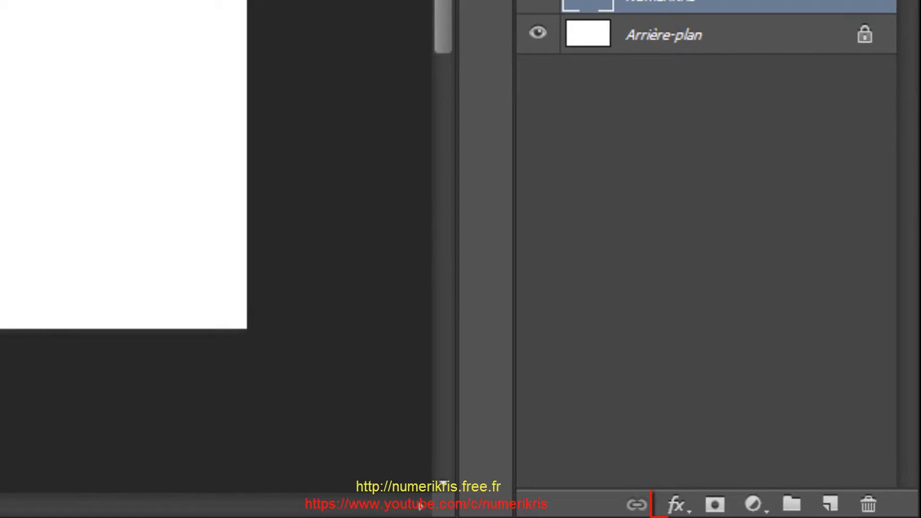
Add a drop shadow (Ombre portée) to the text layer with blend mode Produit and 75 % opacity.
click(680, 507)
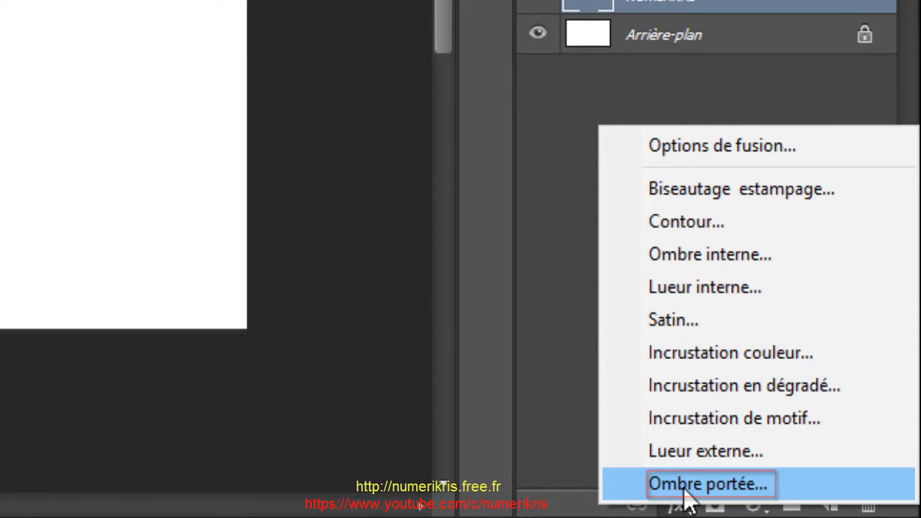
click(685, 485)
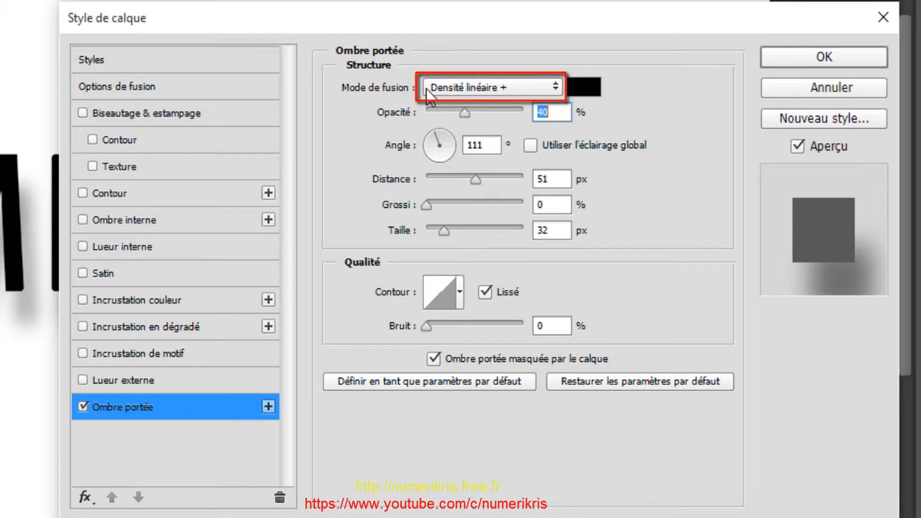
click(555, 89)
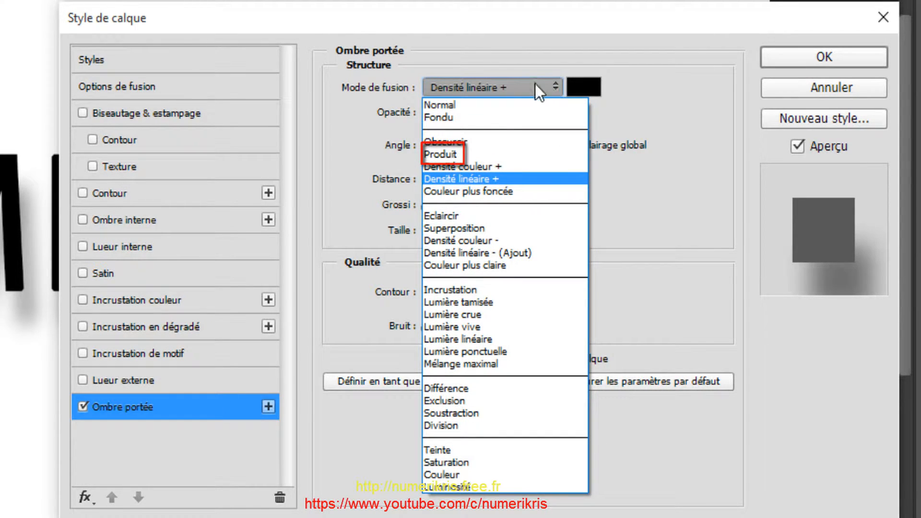
click(458, 154)
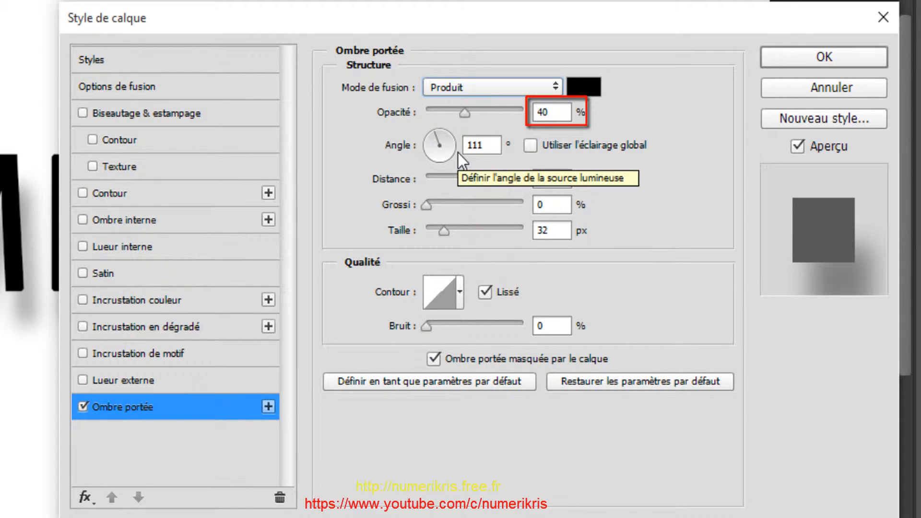
double_click(541, 113)
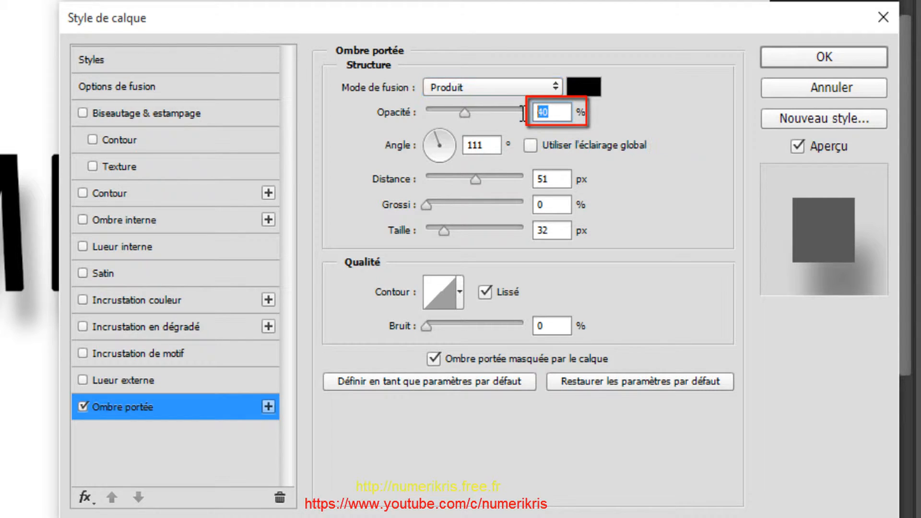
text(75)
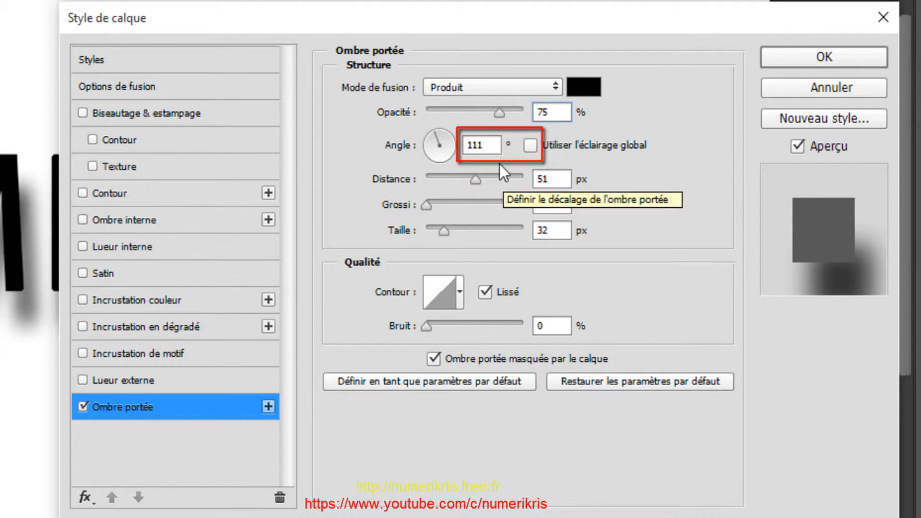
Enable global lighting (Utiliser l'éclairage global) for the drop shadow and set its angle to 120°.
double_click(477, 145)
text(120)
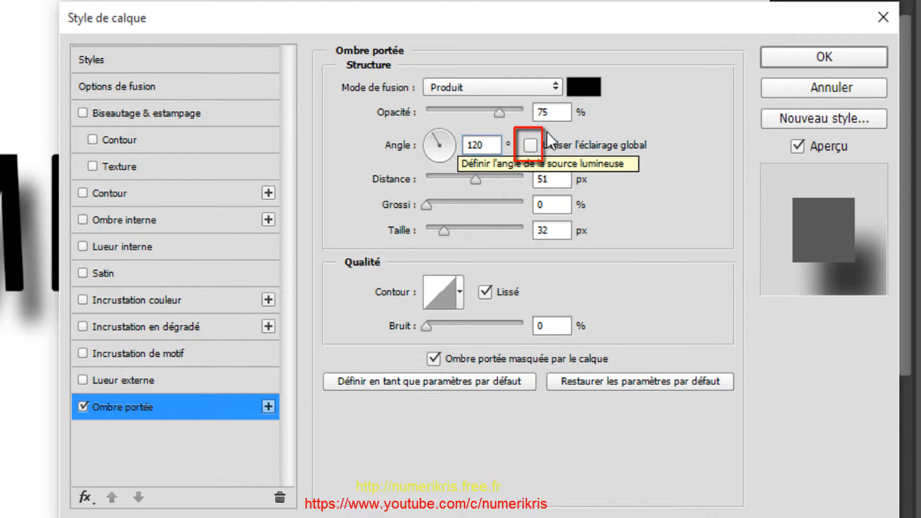
click(528, 146)
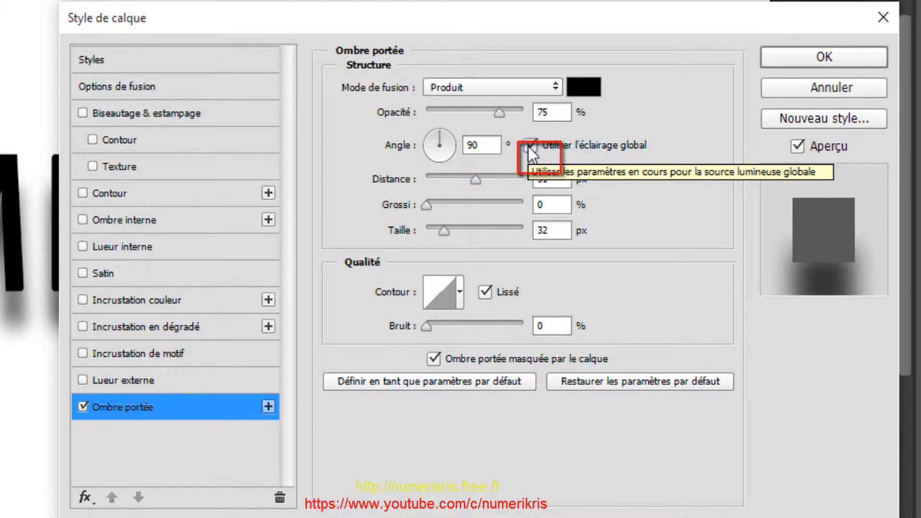
double_click(478, 144)
text(12)
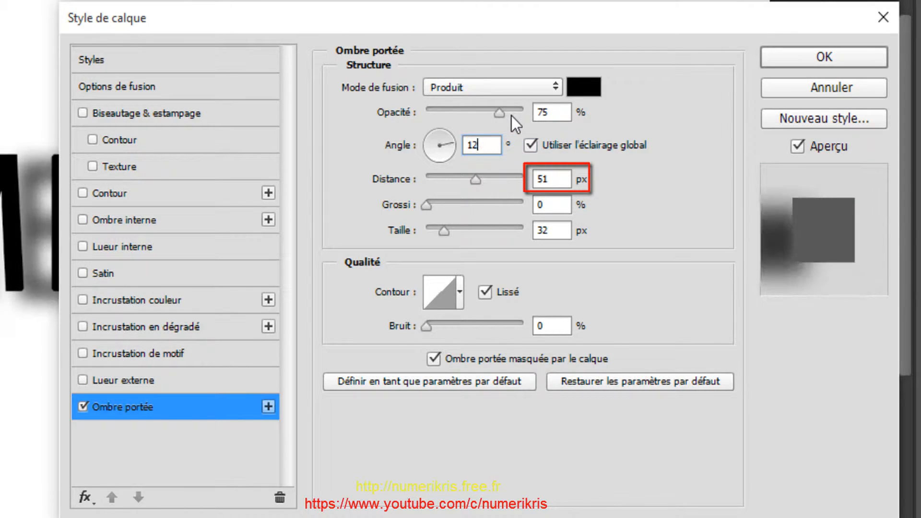
text(0)
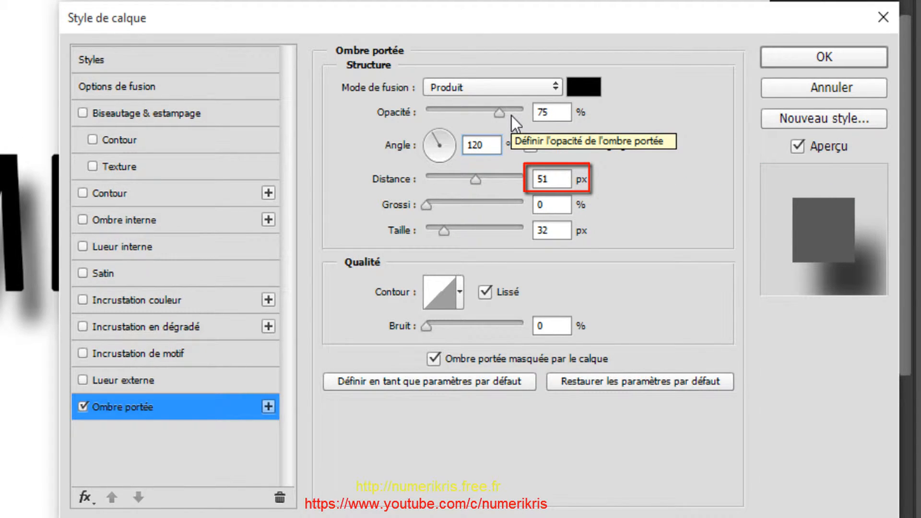
Set the drop shadow's distance to 5 px, spread (Grossi) to 10 % and size (Taille) to 2 px, and apply the layer style.
double_click(564, 179)
text(5)
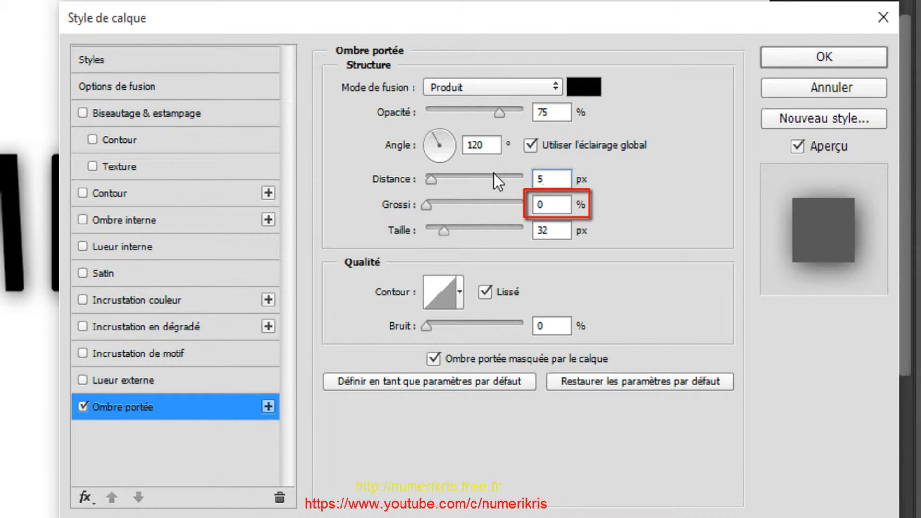
double_click(554, 205)
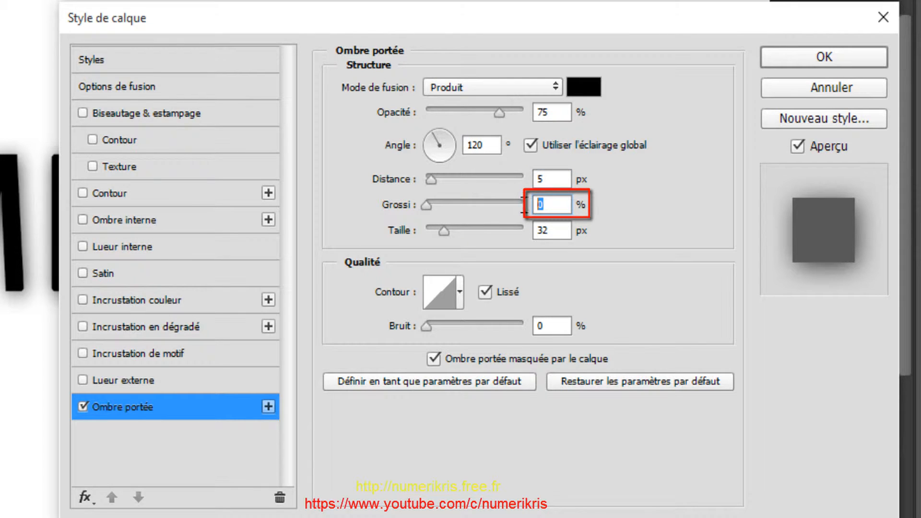
text(10)
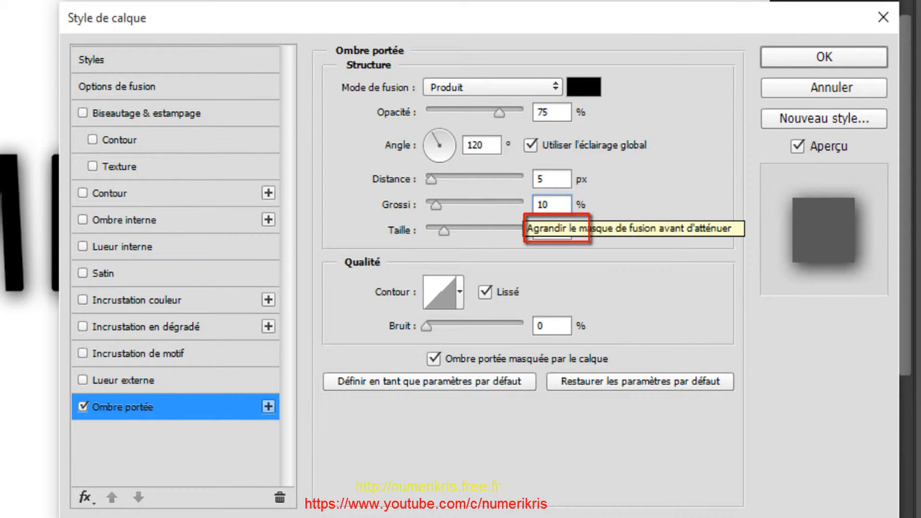
drag(549, 228, 540, 231)
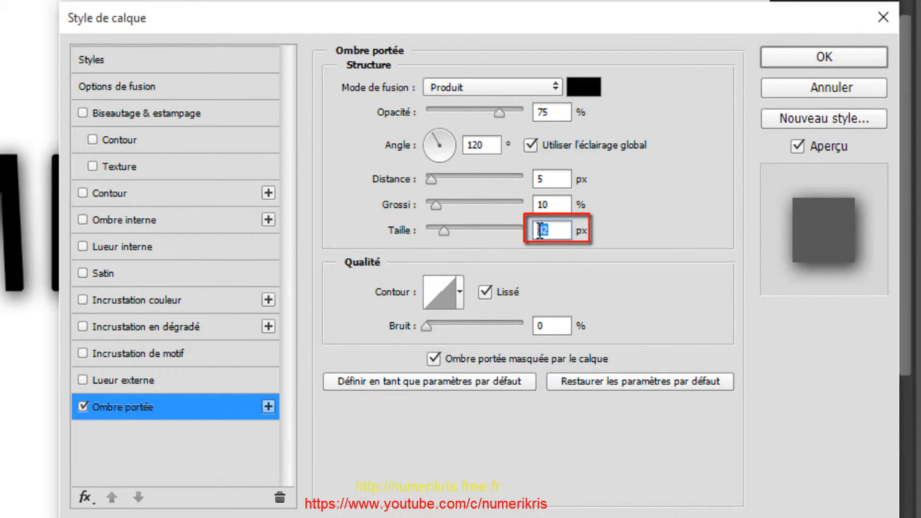
text(1)
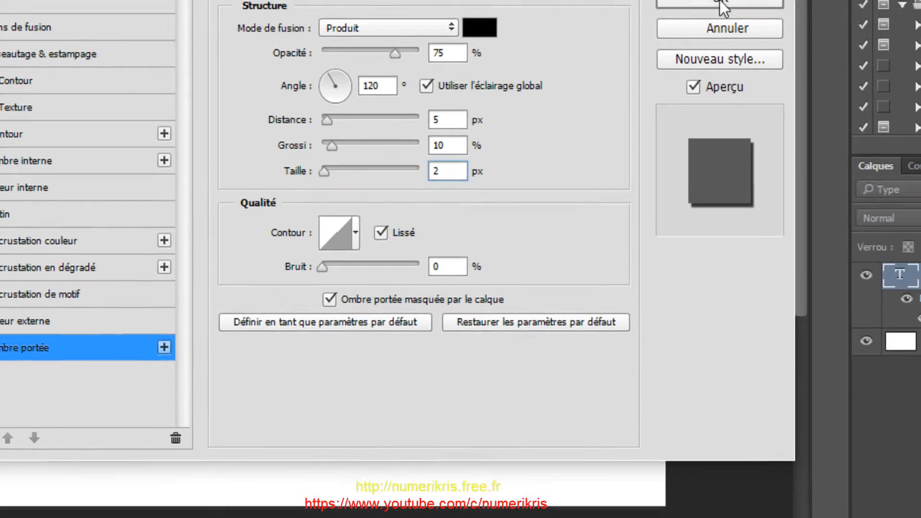
click(823, 62)
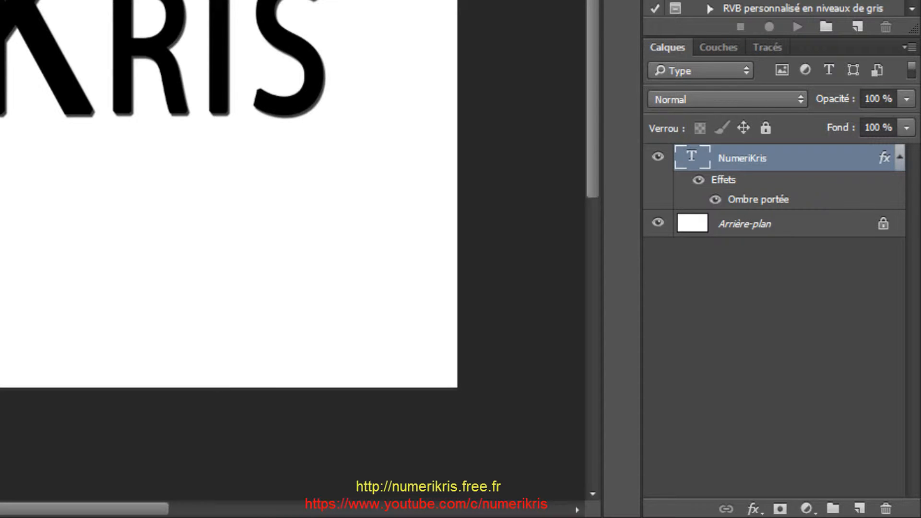
Duplicate the text layer and, on the copy's drop shadow, turn off global lighting and set the angle to -13°.
key(ctrl+j)
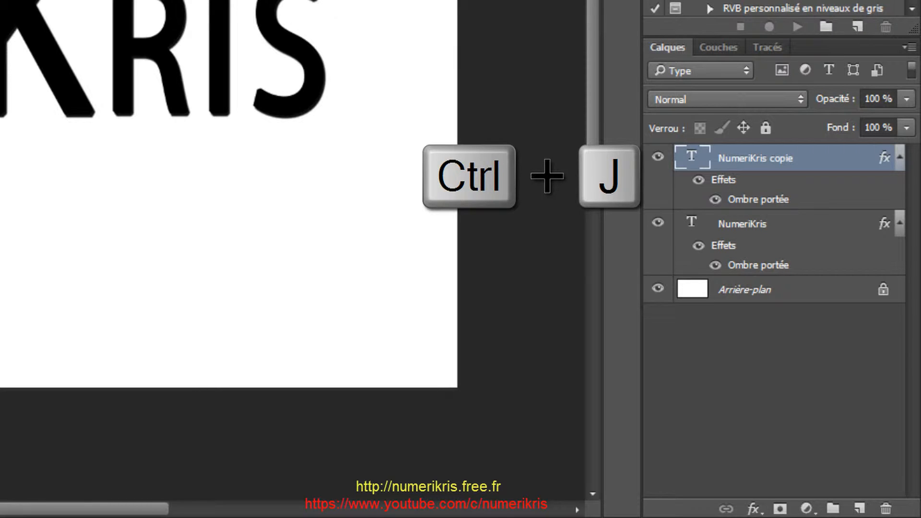
double_click(752, 199)
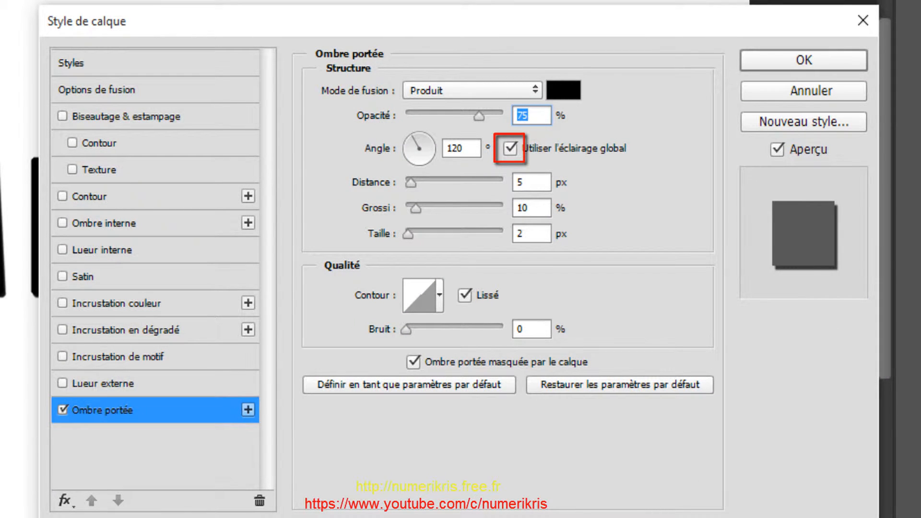
click(510, 149)
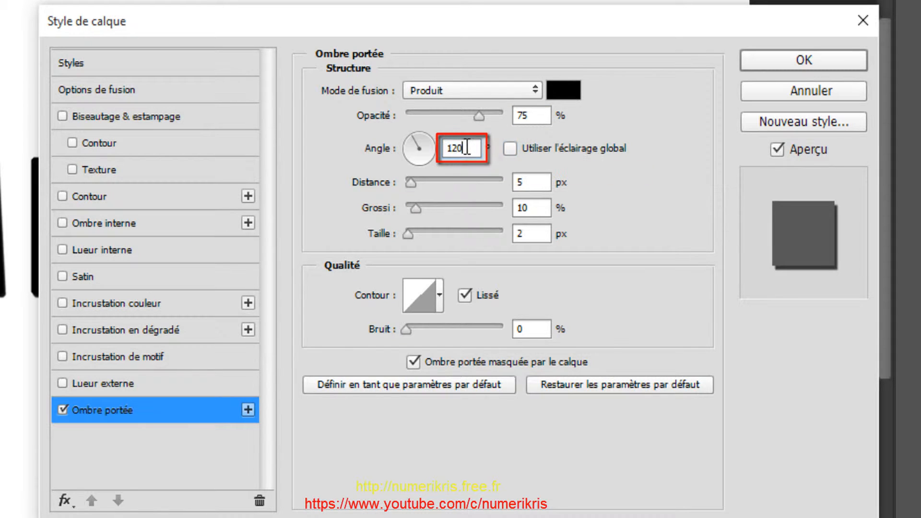
drag(466, 147, 444, 148)
text(-13)
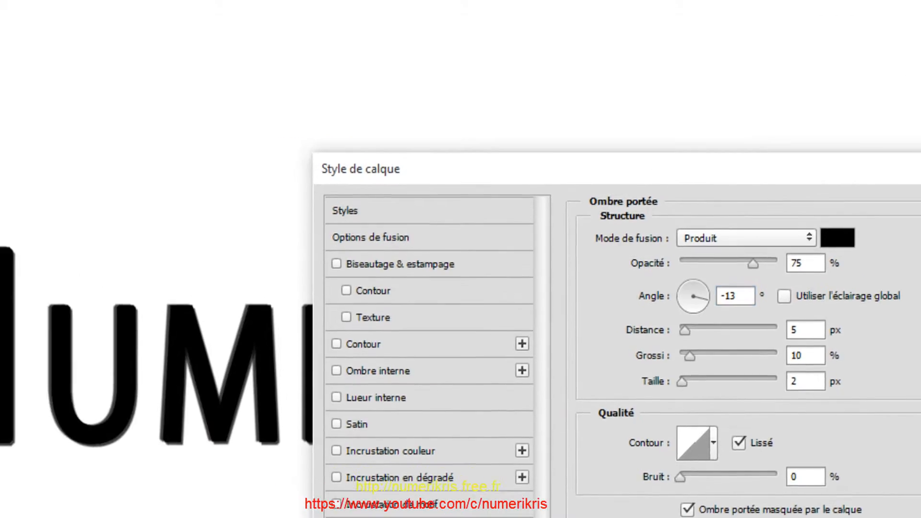
click(772, 60)
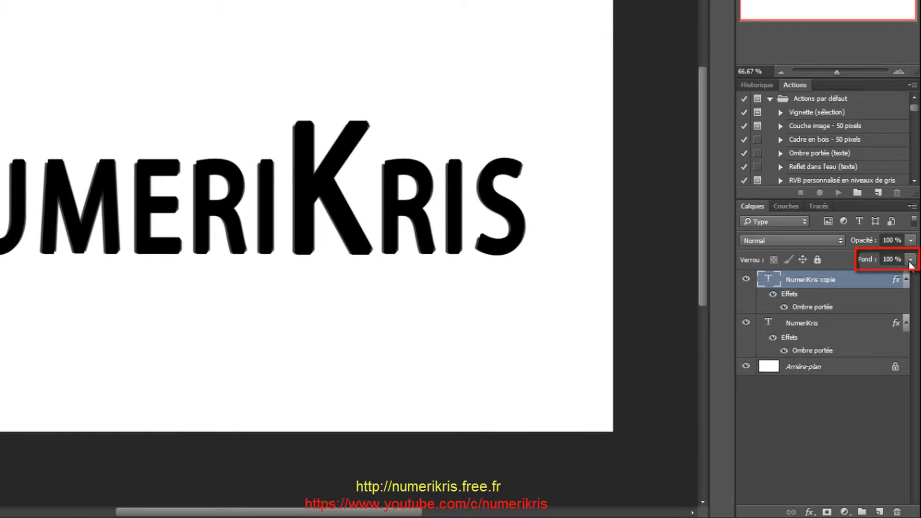
Reduce the fill (Fond) of both the NumeriKris copie and NumeriKris text layers to 0 %.
click(910, 260)
drag(859, 277, 839, 277)
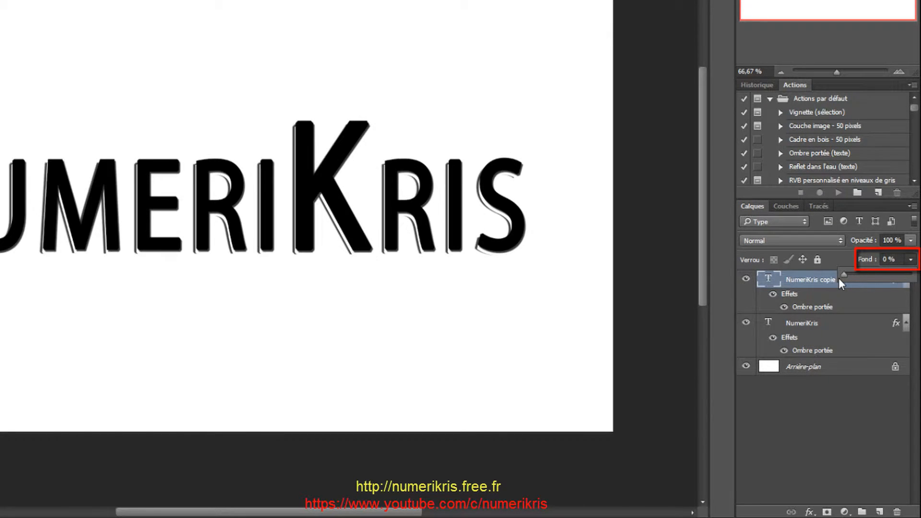
click(857, 433)
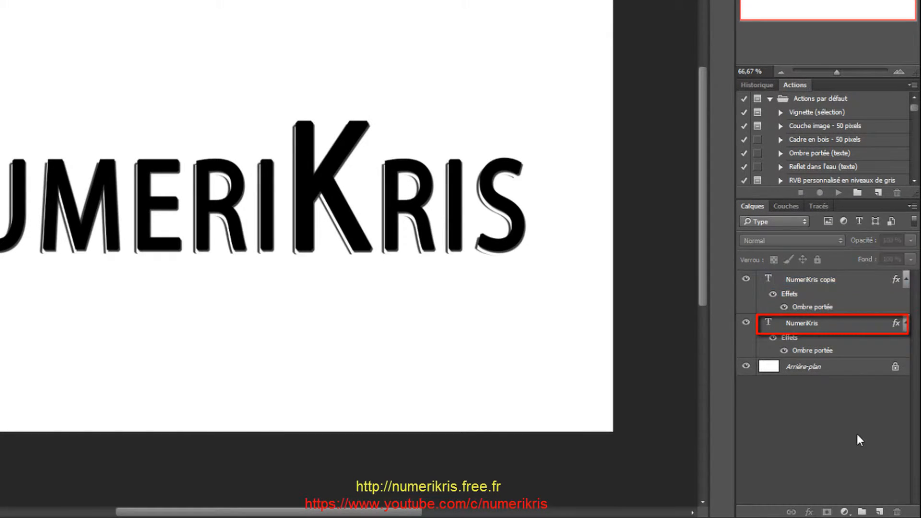
click(873, 319)
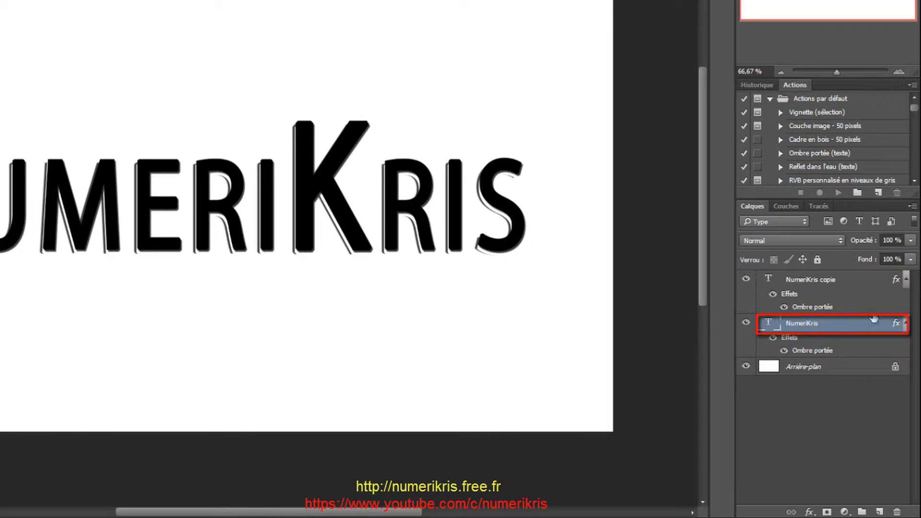
click(910, 259)
drag(905, 276, 839, 271)
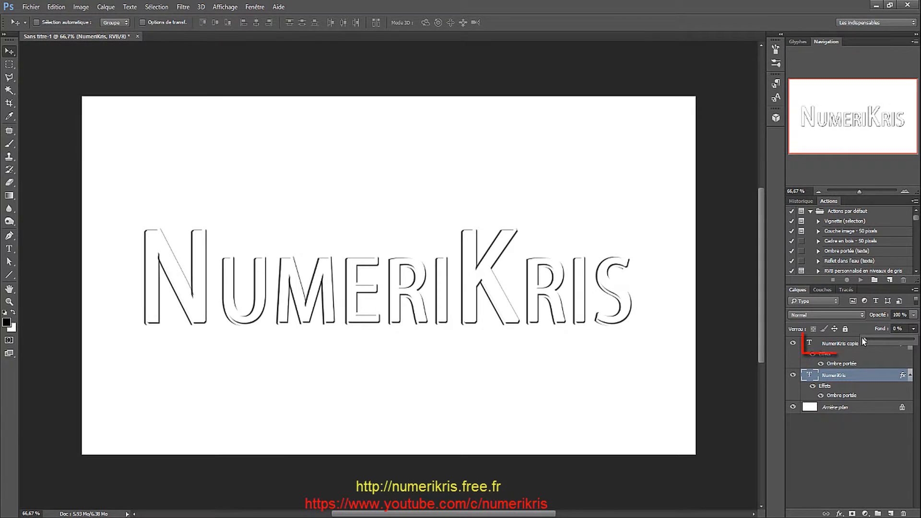
Duplicate the NumeriKris copie layer and set the new duplicate's drop shadow angle to -142°.
click(838, 345)
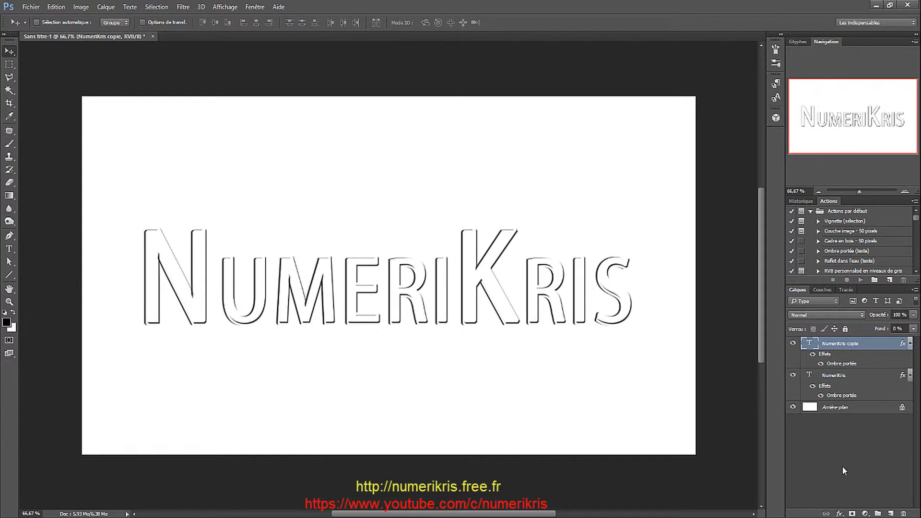
key(ctrl+j)
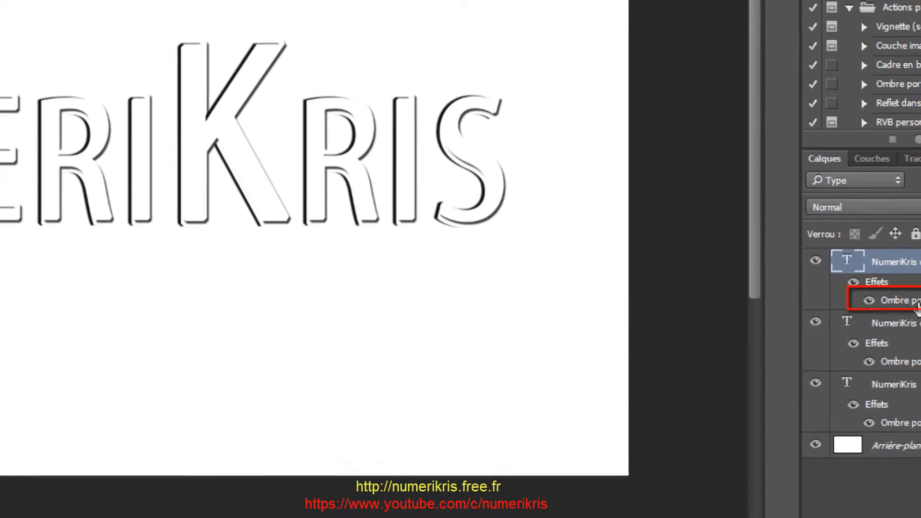
double_click(783, 234)
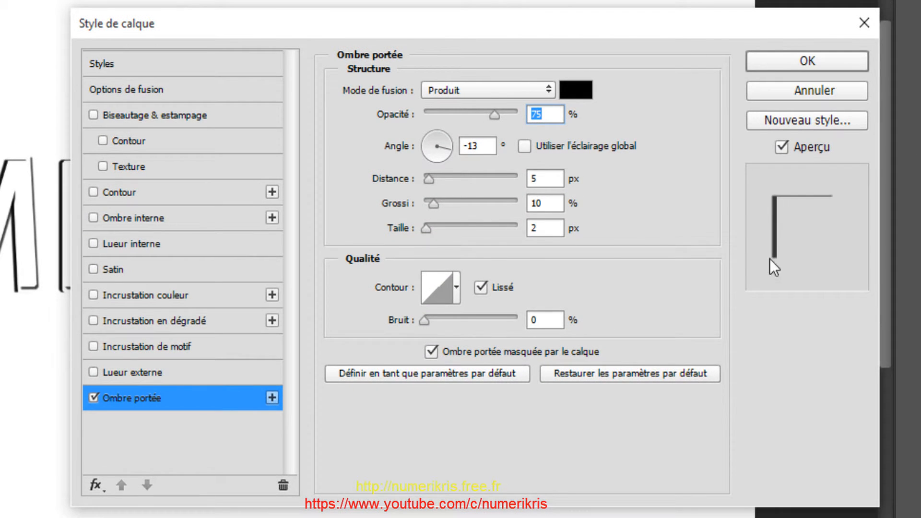
drag(476, 147, 449, 152)
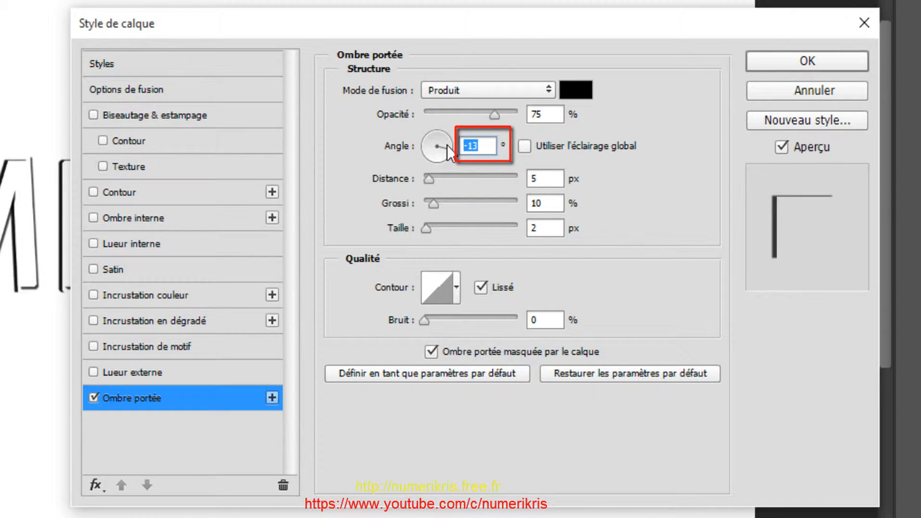
text(-142)
click(786, 62)
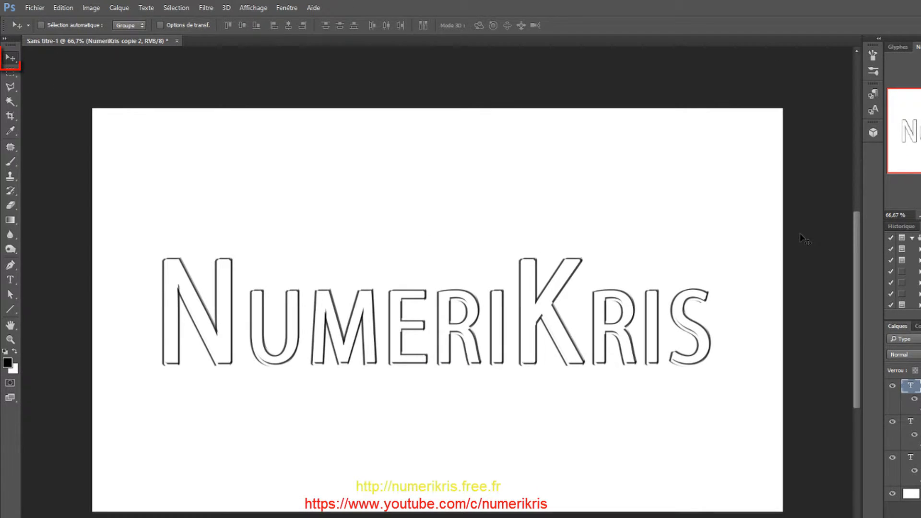
Activate the Move tool and lower the opacity of the NumeriKris copie 2 layer to 50 %.
key(v)
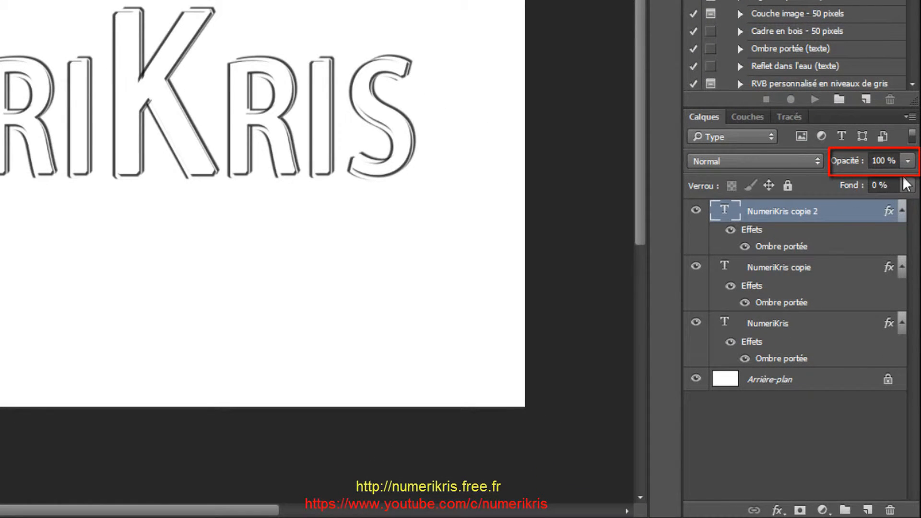
click(908, 162)
drag(882, 179, 861, 178)
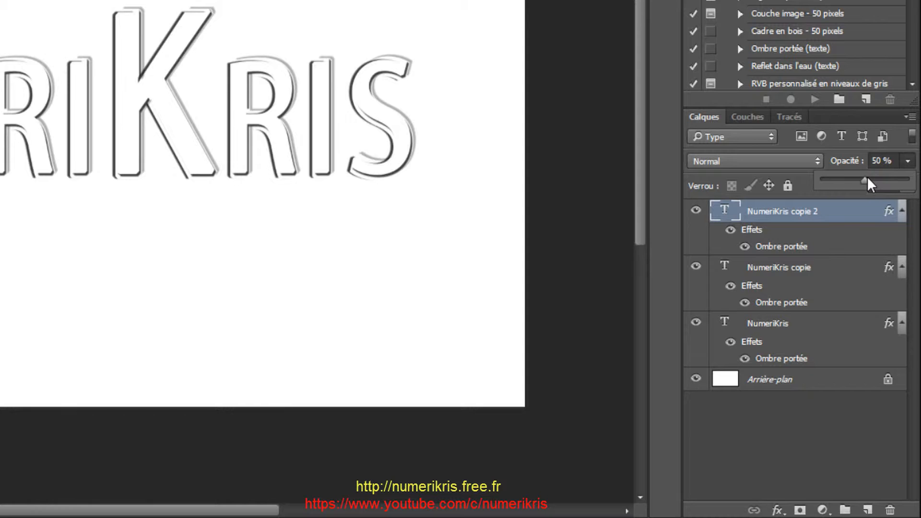
Merge the three NumeriKris text layers into one layer and duplicate the merged layer twice.
click(855, 209)
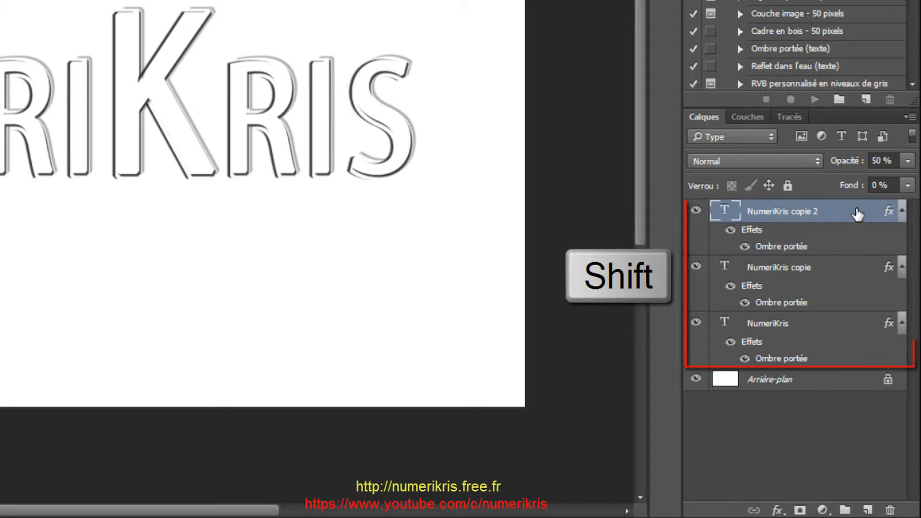
shift+click(816, 332)
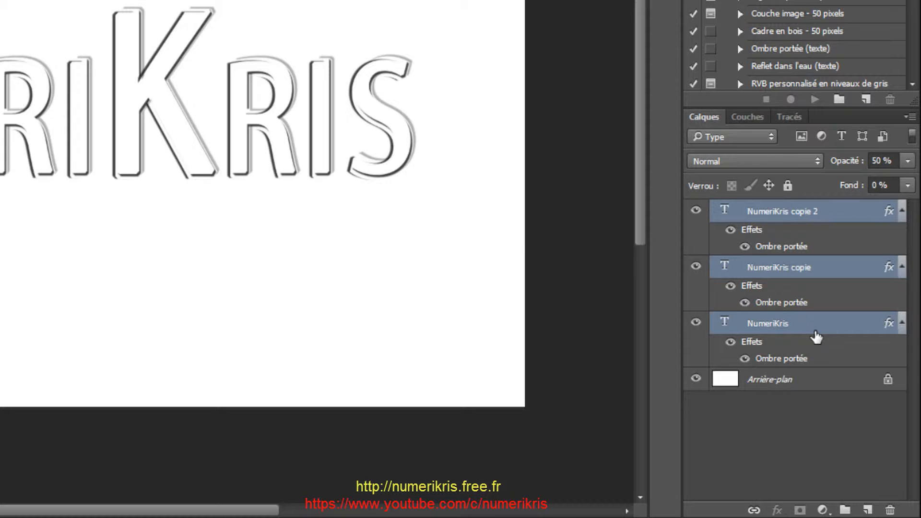
key(ctrl+e)
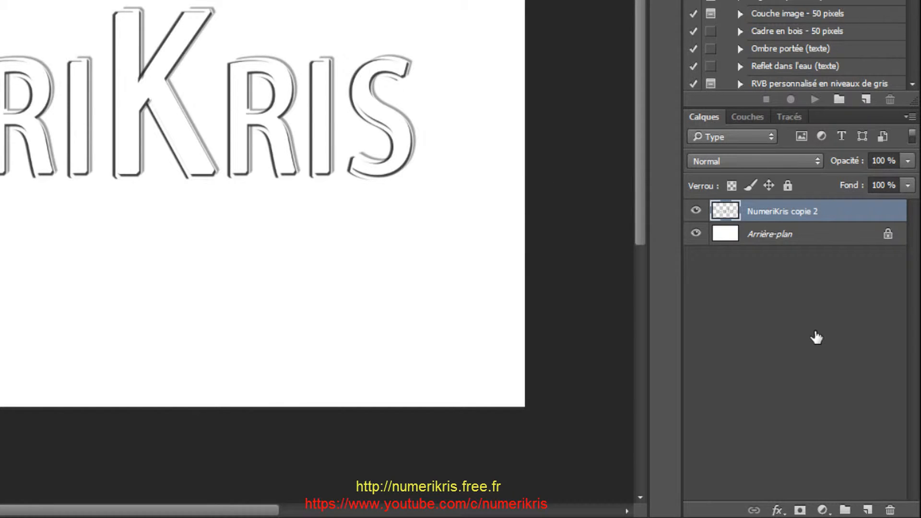
key(ctrl+j)
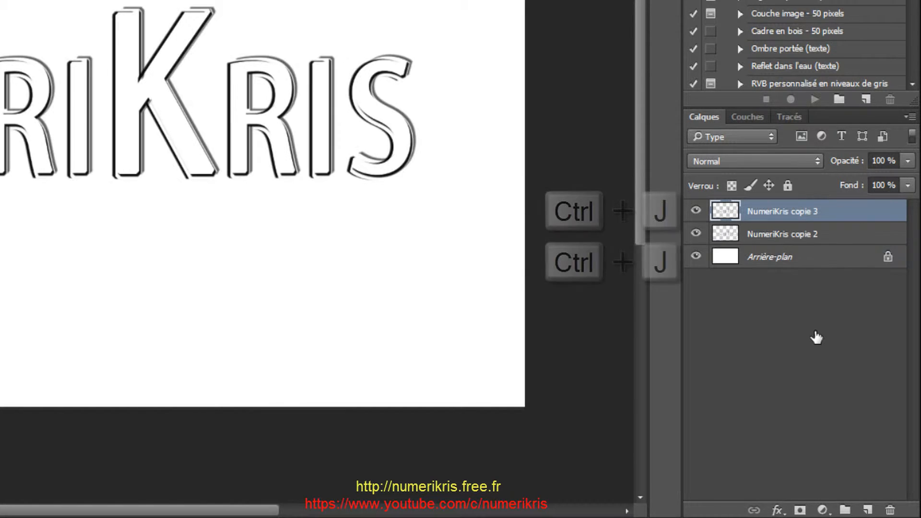
key(ctrl+j)
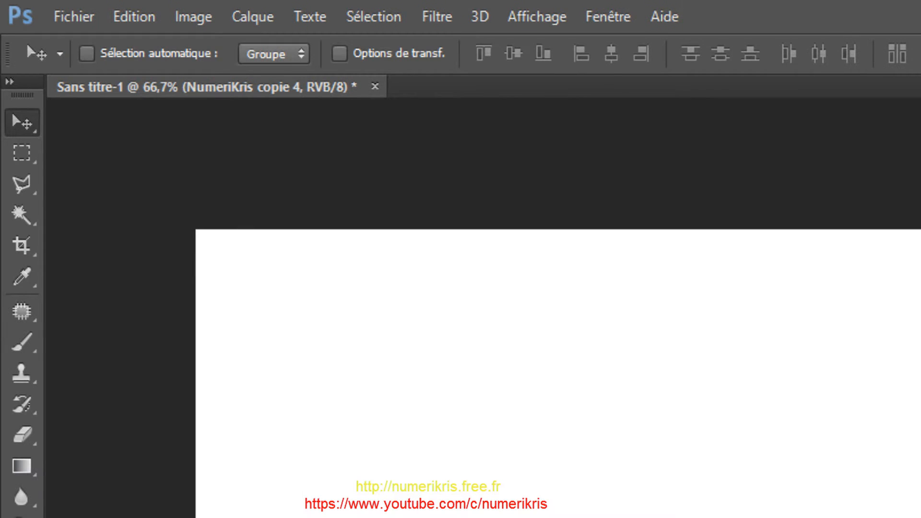
Apply a motion blur (Flou directionnel) with an angle of 0° to the NumeriKris copie 4 layer.
click(437, 17)
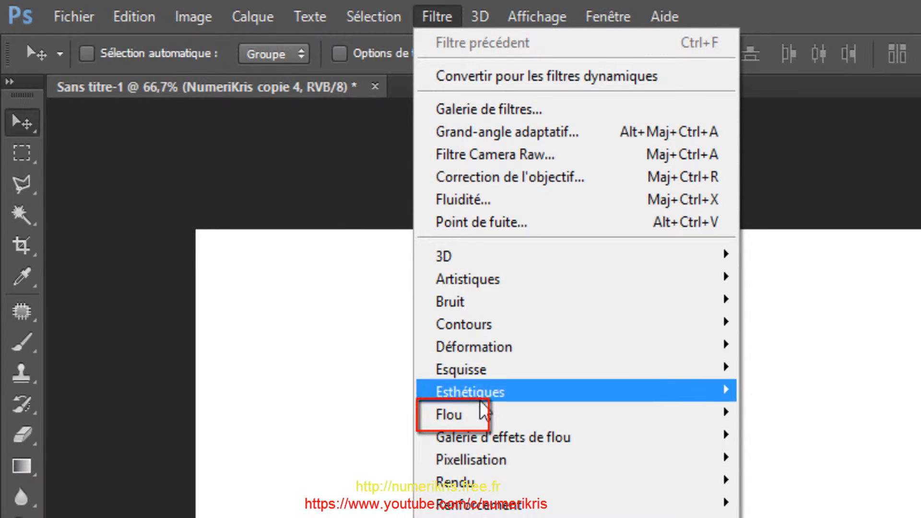
mouse_move(482, 412)
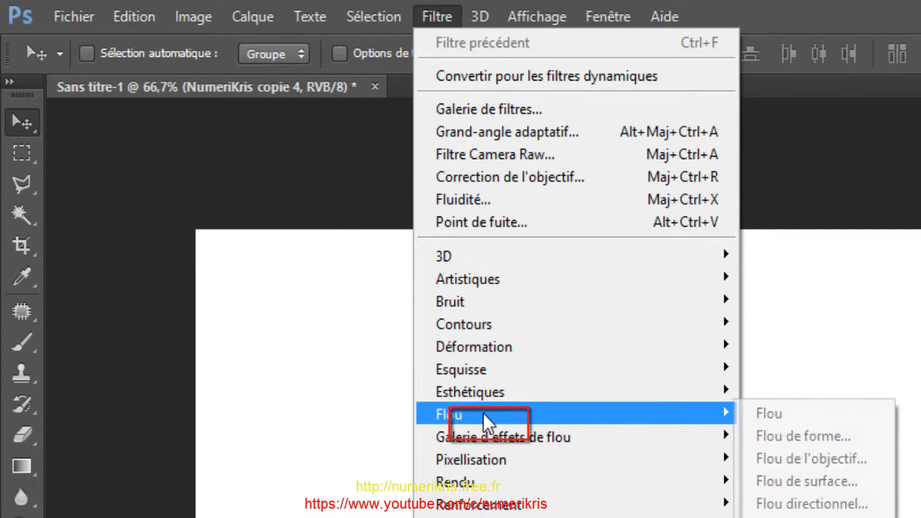
click(810, 504)
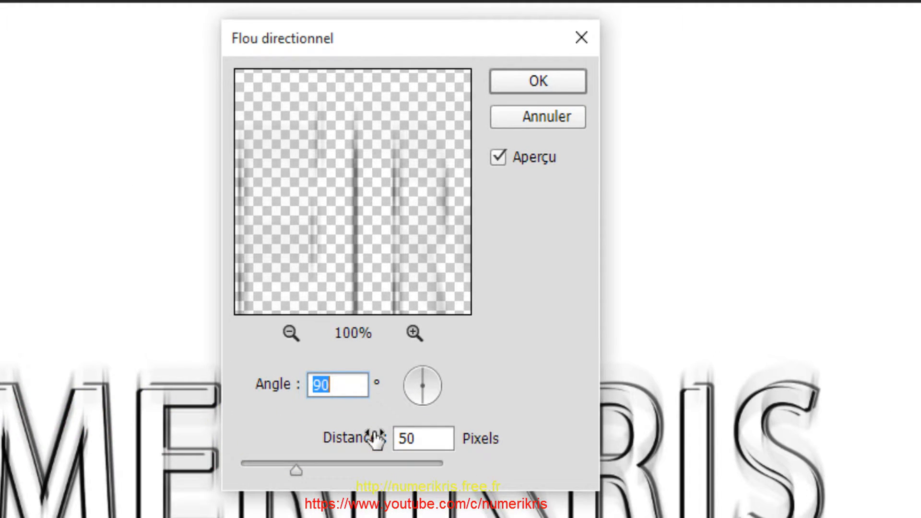
text(0)
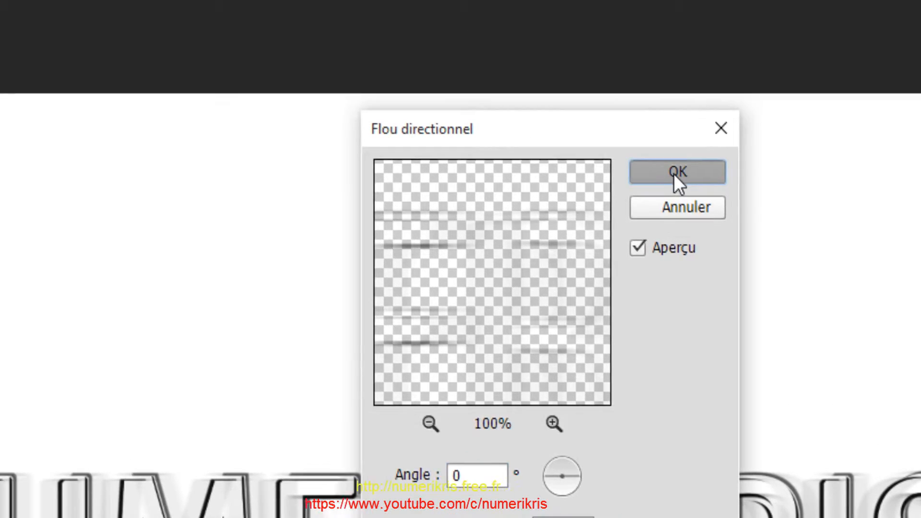
click(537, 82)
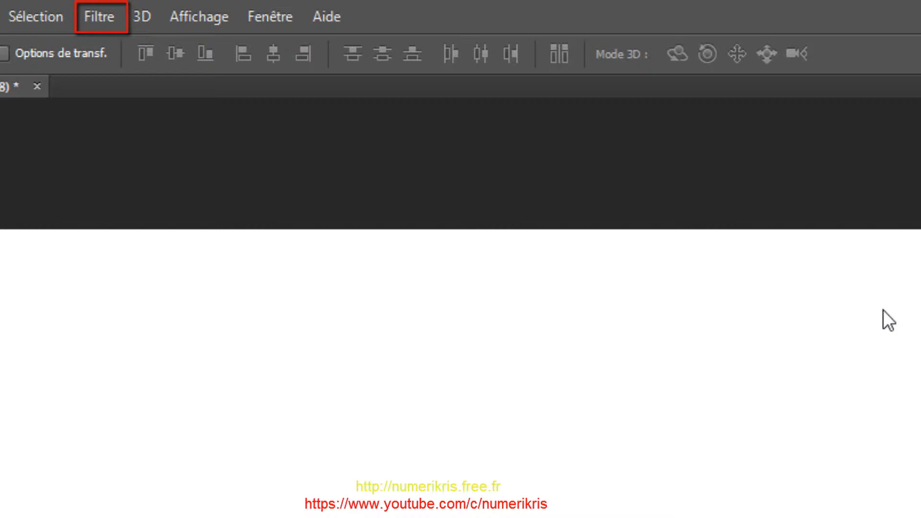
Reapply the same motion blur filter to the NumeriKris copie 4 layer to strengthen the horizontal streaks.
key(ctrl+f)
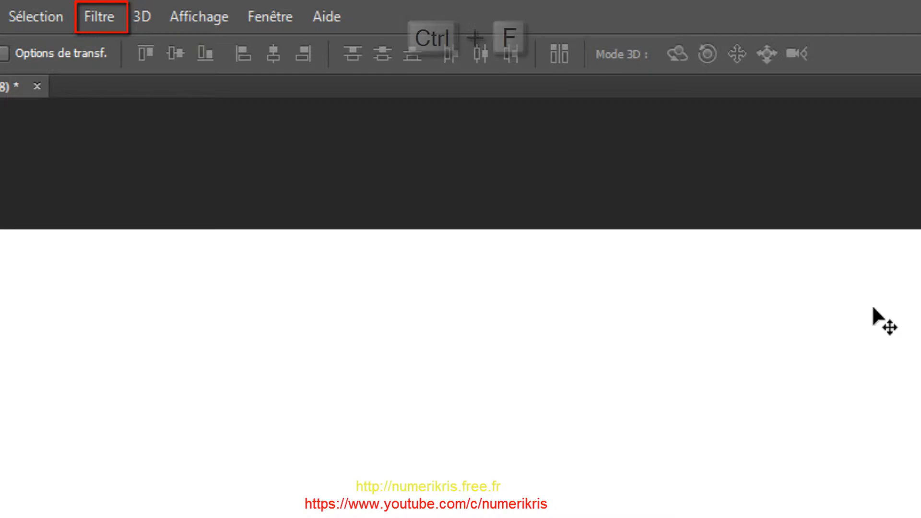
click(88, 18)
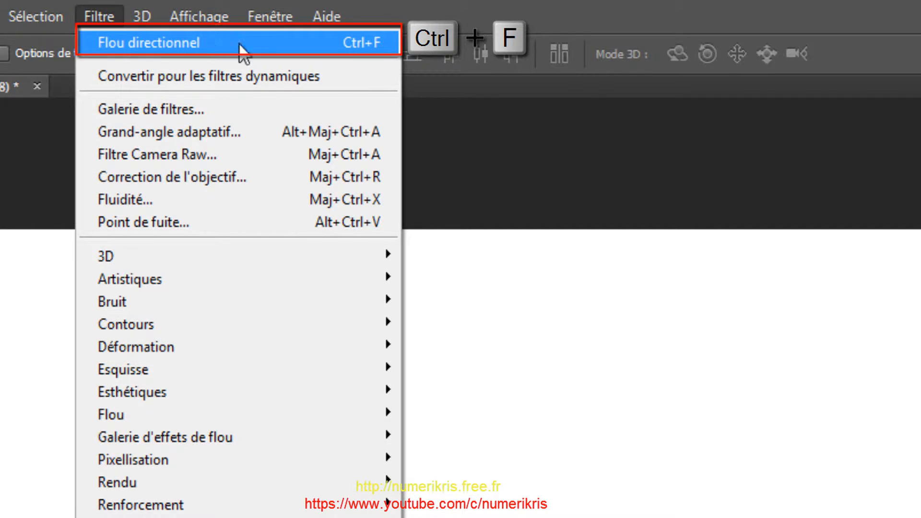
click(148, 42)
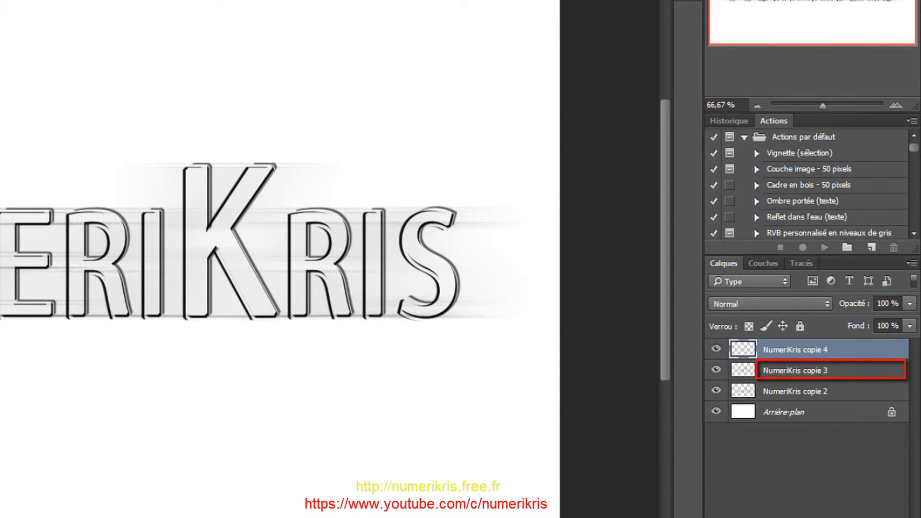
Apply a motion blur (Flou directionnel) with a 90° angle and 50-pixel distance twice to the NumeriKris copie 3 layer.
click(829, 371)
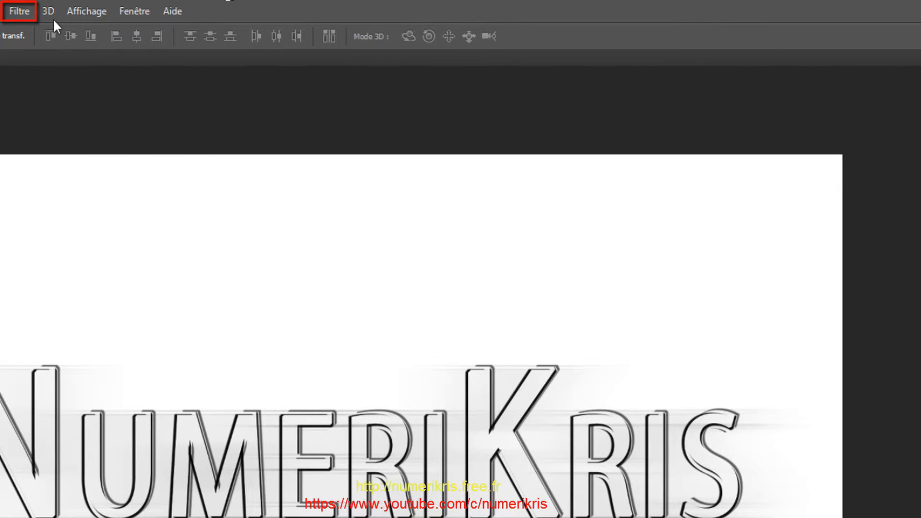
click(19, 11)
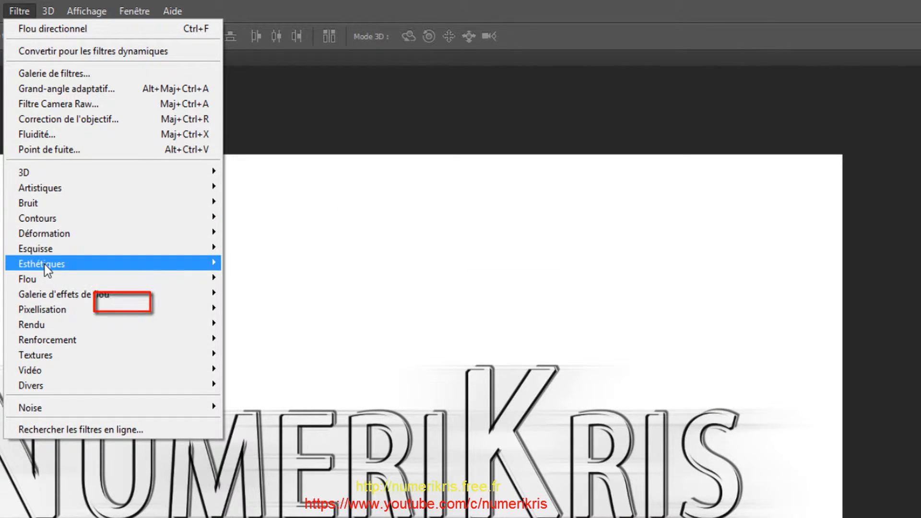
mouse_move(46, 279)
click(281, 342)
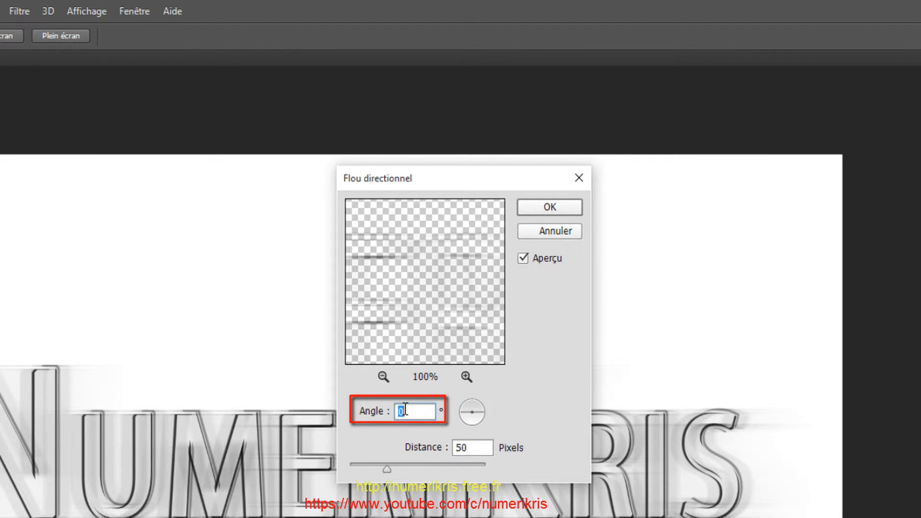
text(90)
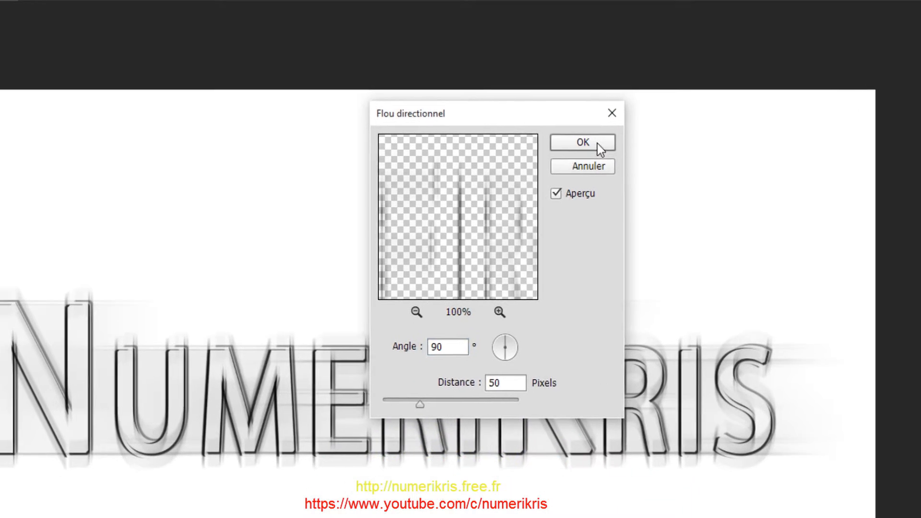
click(556, 208)
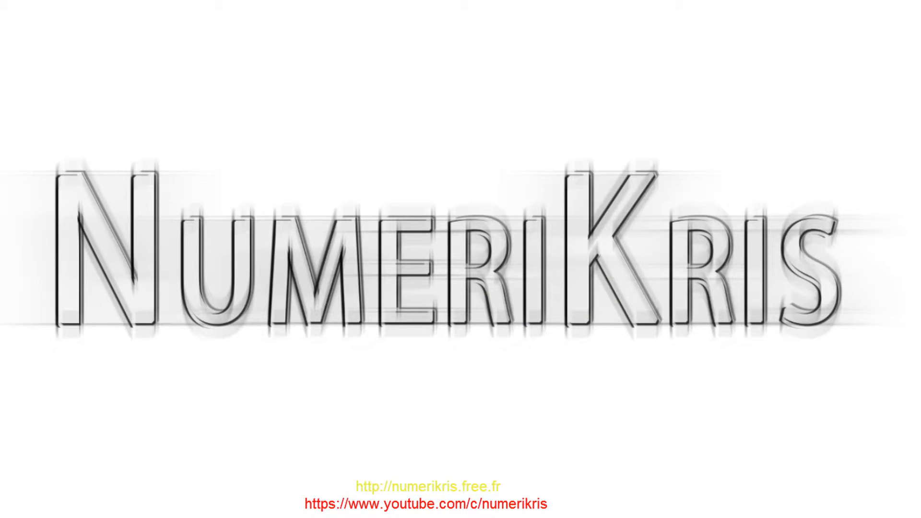
key(ctrl+f)
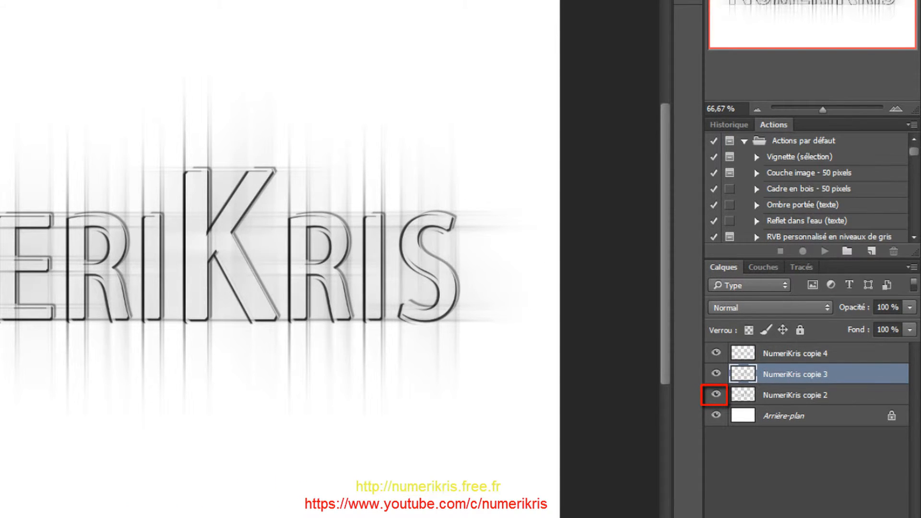
Hide the NumeriKris copie 2 layer and merge NumeriKris copie 4 down into NumeriKris copie 3.
click(794, 397)
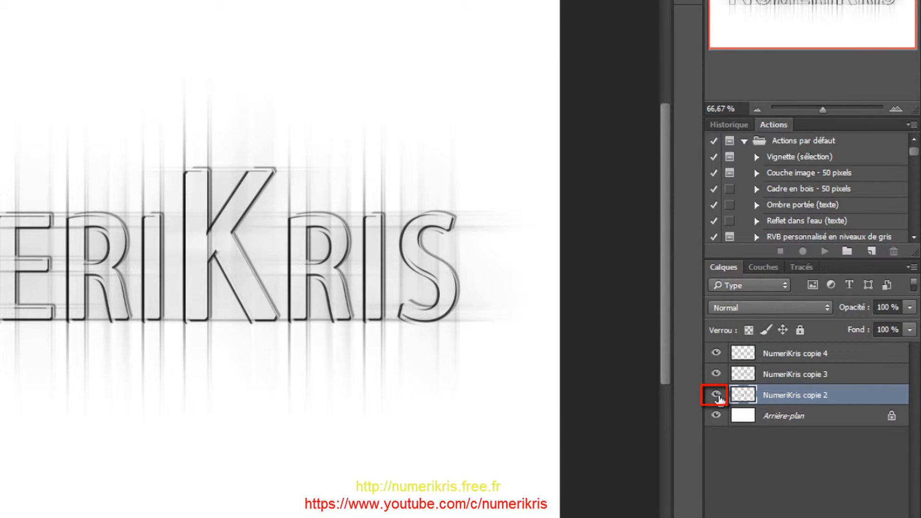
click(717, 396)
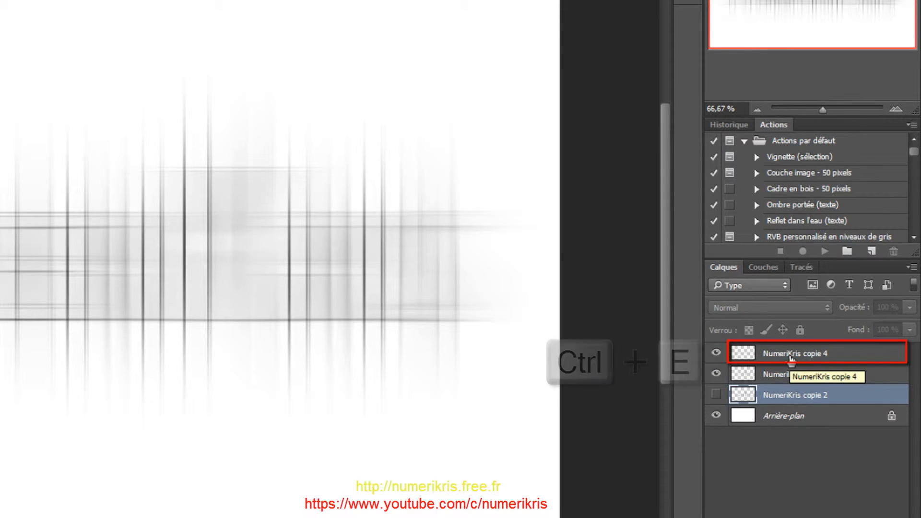
click(791, 356)
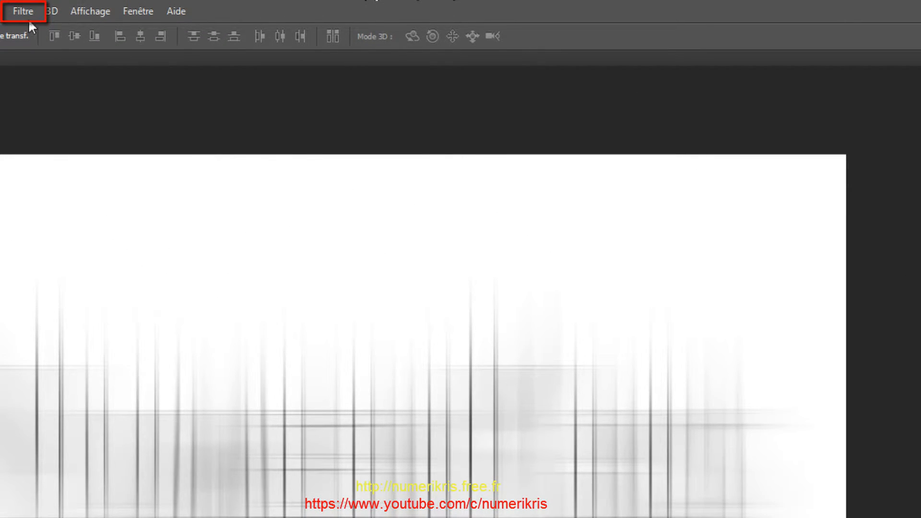
Sharpen the merged streak layer with Netteté optimisée at 248 % gain, a 6 px radius and Flou gaussien removal.
click(27, 13)
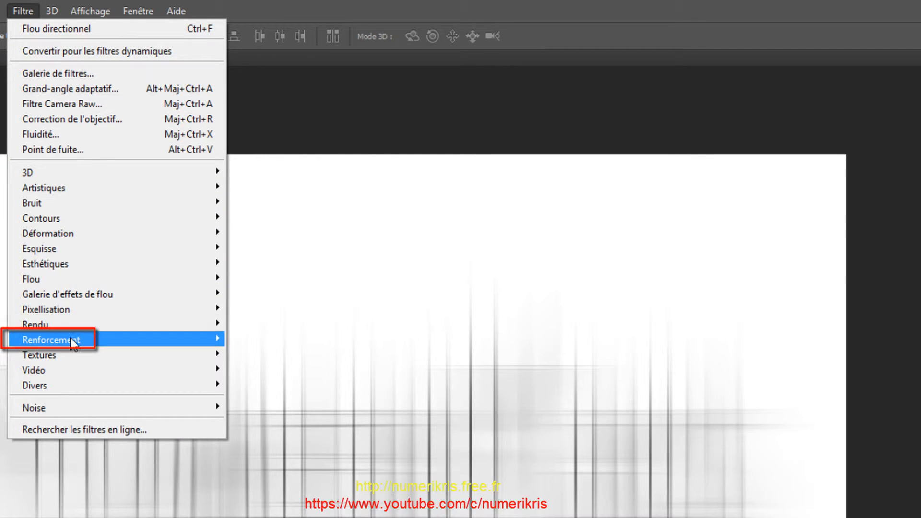
mouse_move(73, 342)
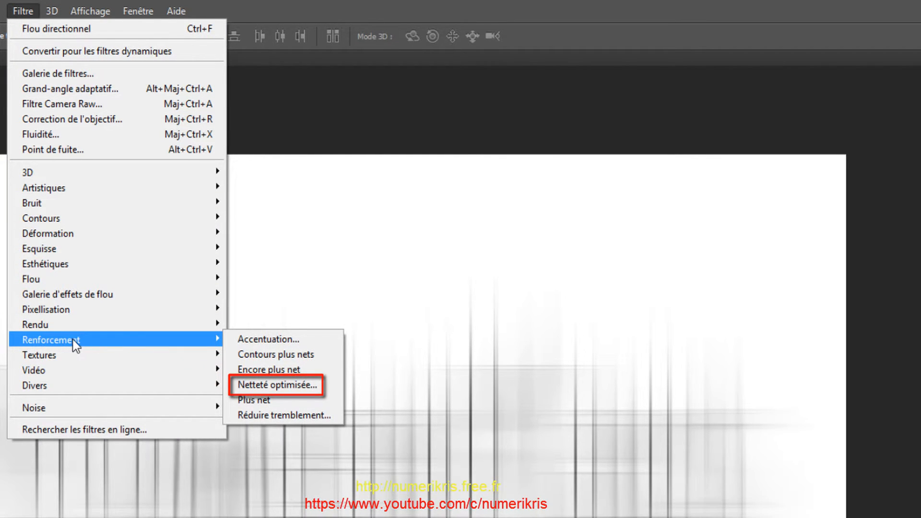
click(277, 385)
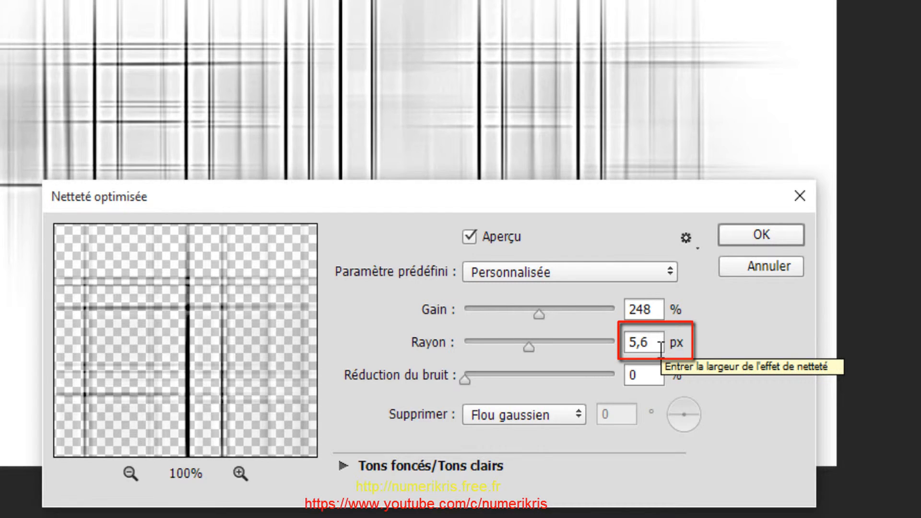
drag(648, 343, 619, 346)
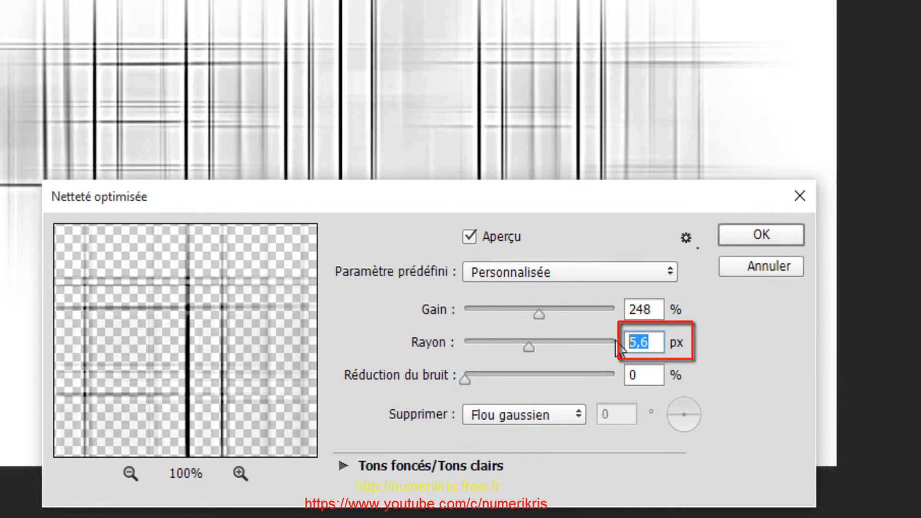
text(6)
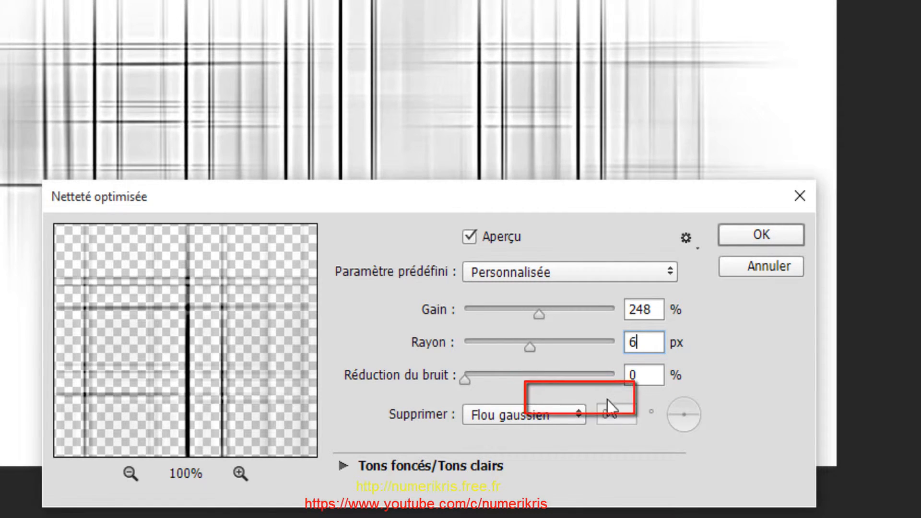
click(520, 411)
click(520, 412)
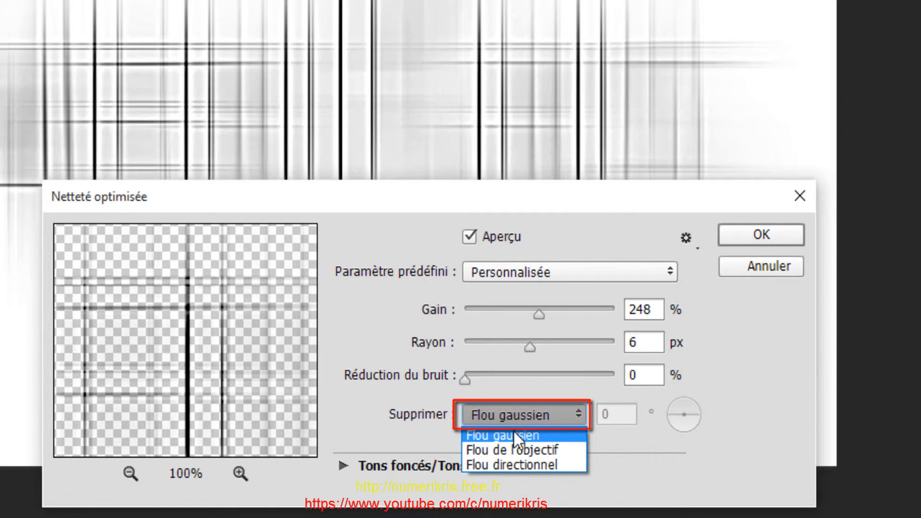
click(514, 434)
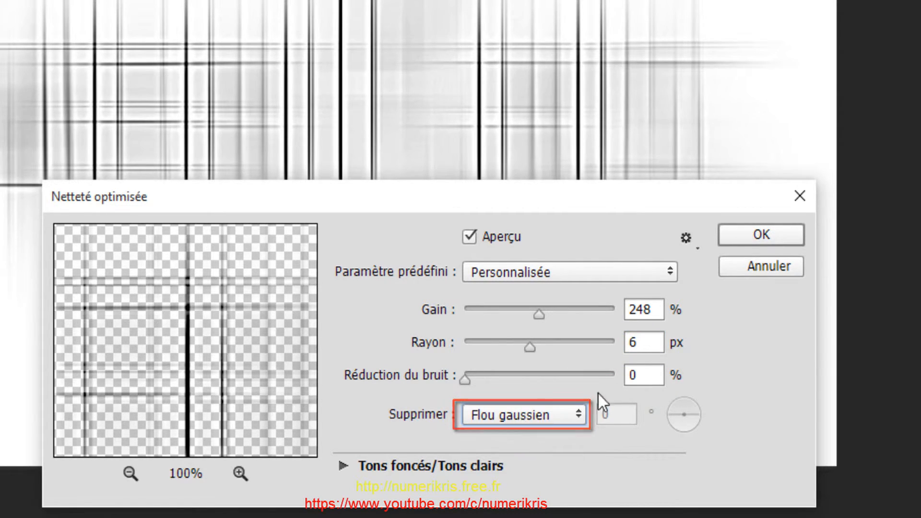
click(741, 237)
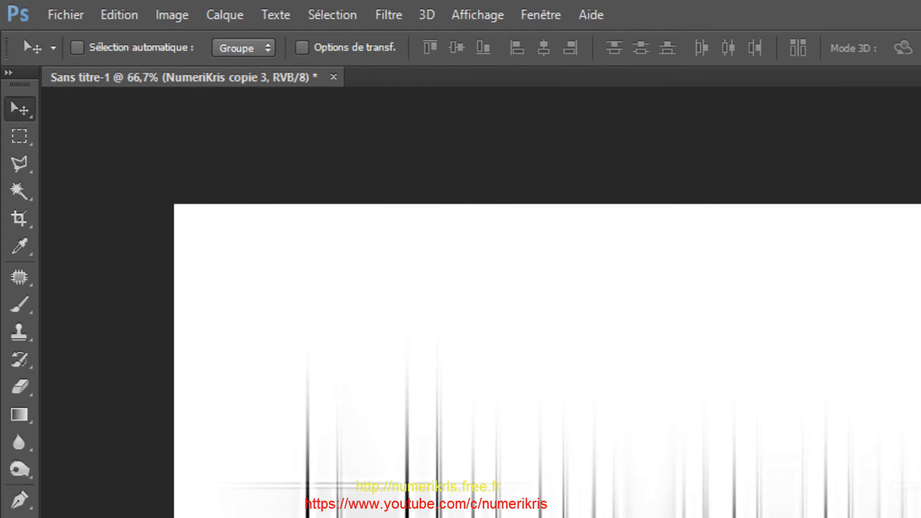
click(163, 15)
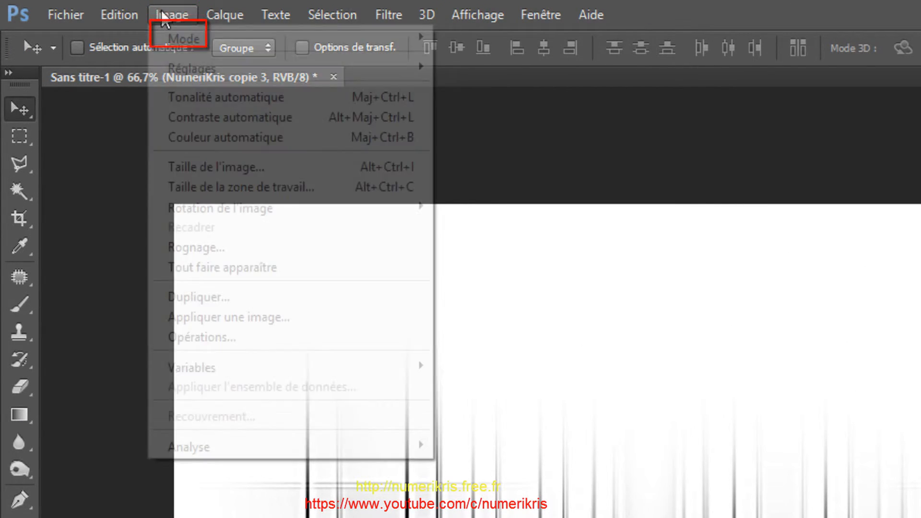
mouse_move(196, 69)
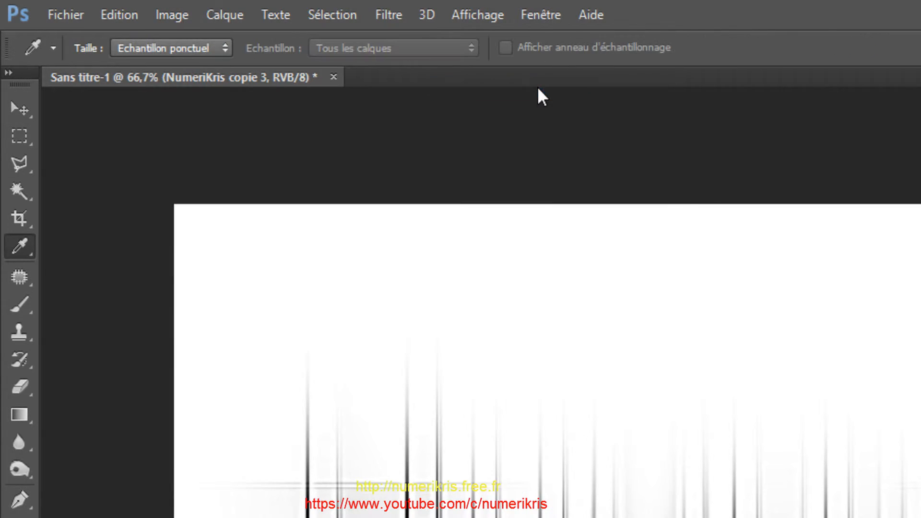
key(ctrl+l)
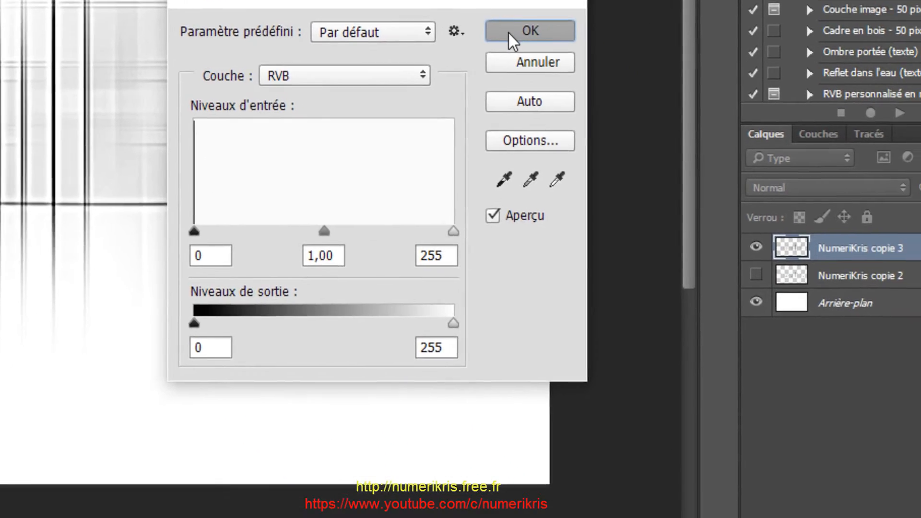
click(600, 121)
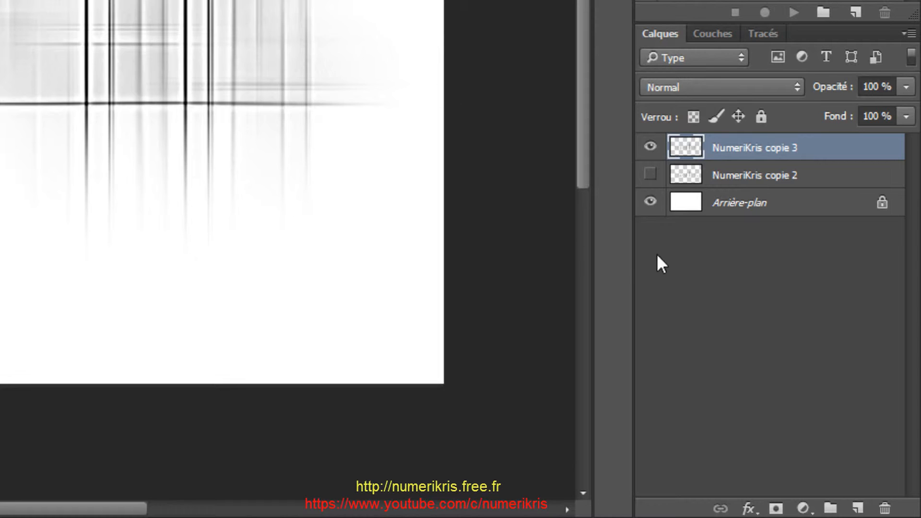
Merge NumeriKris copie 3 with a duplicate of the Arrière-plan layer placed directly beneath it.
click(742, 204)
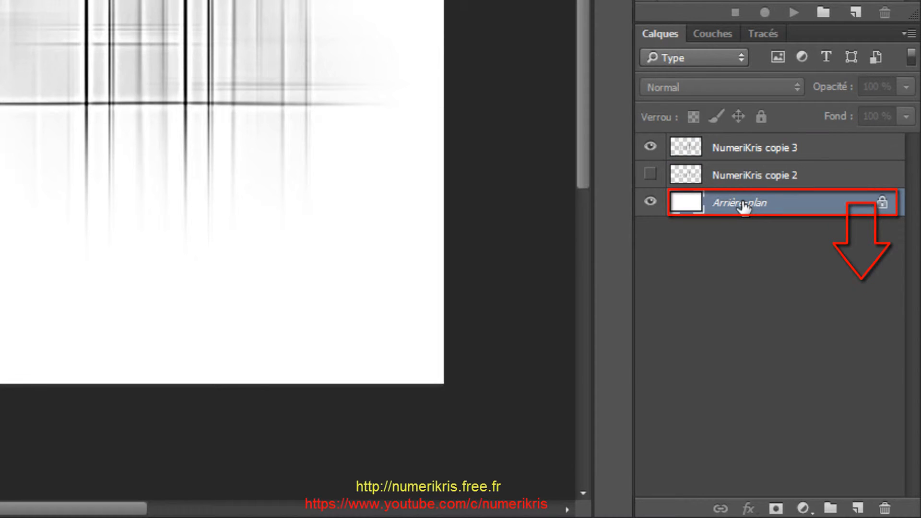
mouse_move(742, 204)
mouse_down()
mouse_move(802, 334)
mouse_move(829, 442)
mouse_move(857, 502)
mouse_up()
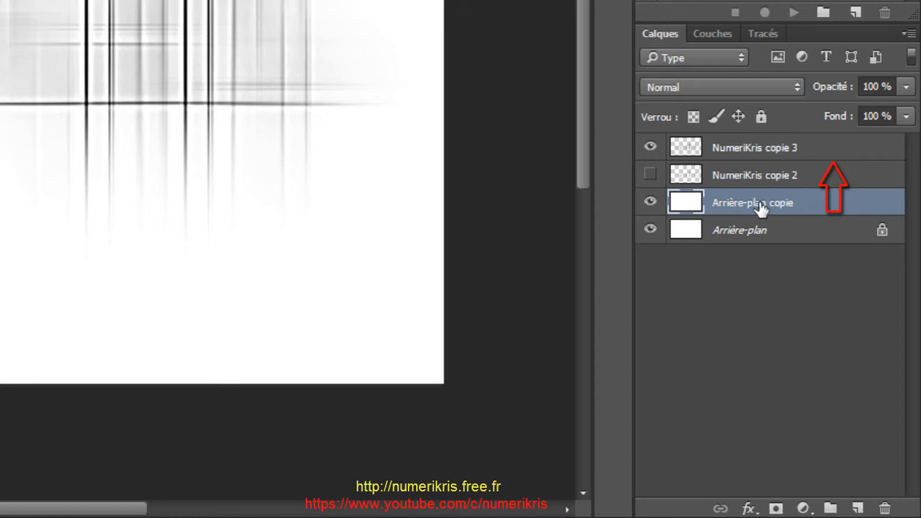
drag(790, 204, 800, 172)
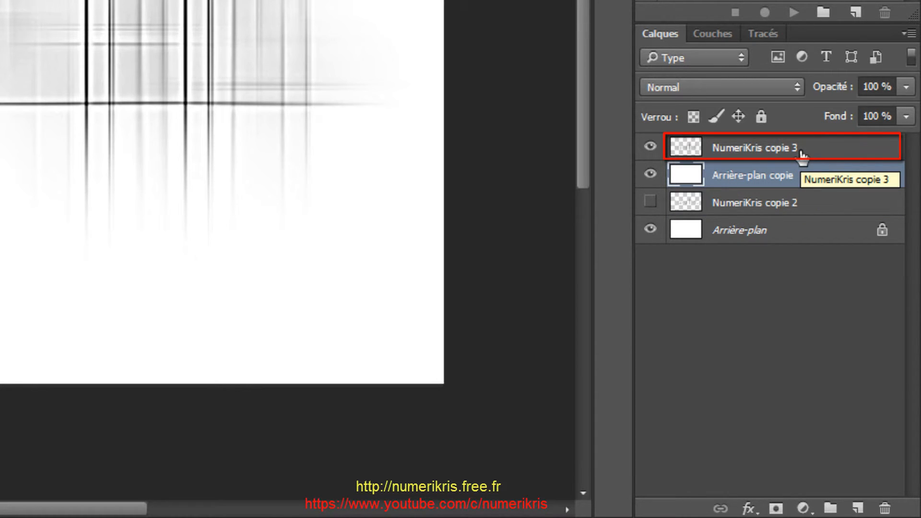
click(801, 155)
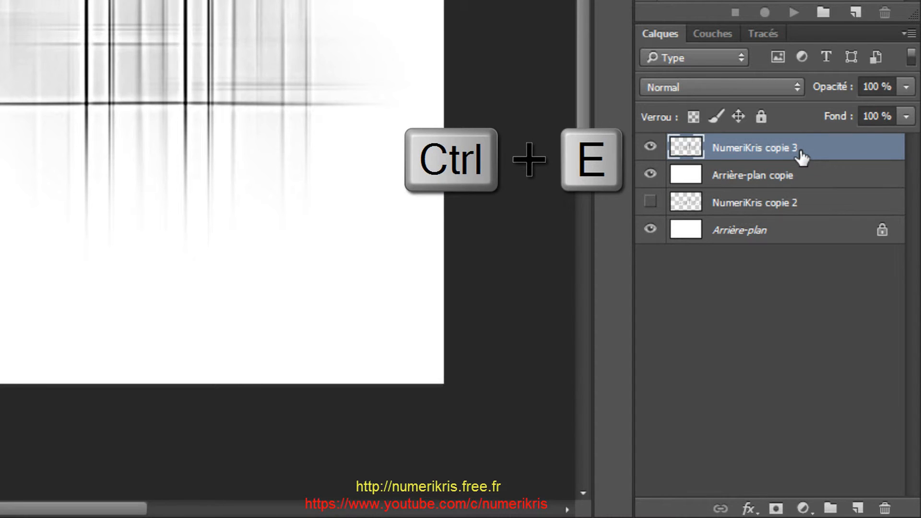
key(ctrl+e)
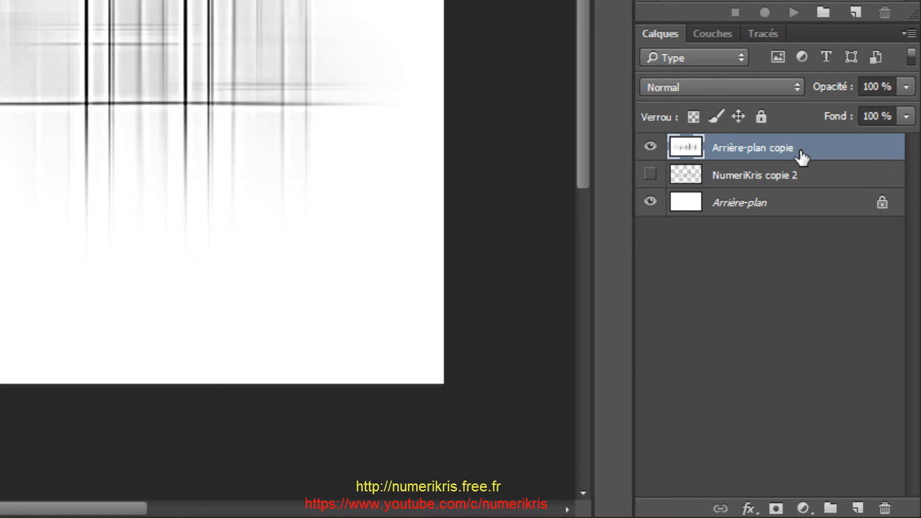
Adjust the Levels (Niveaux) of Arrière-plan copie to a midtone input of 0,25 and a white input of 205.
key(ctrl+l)
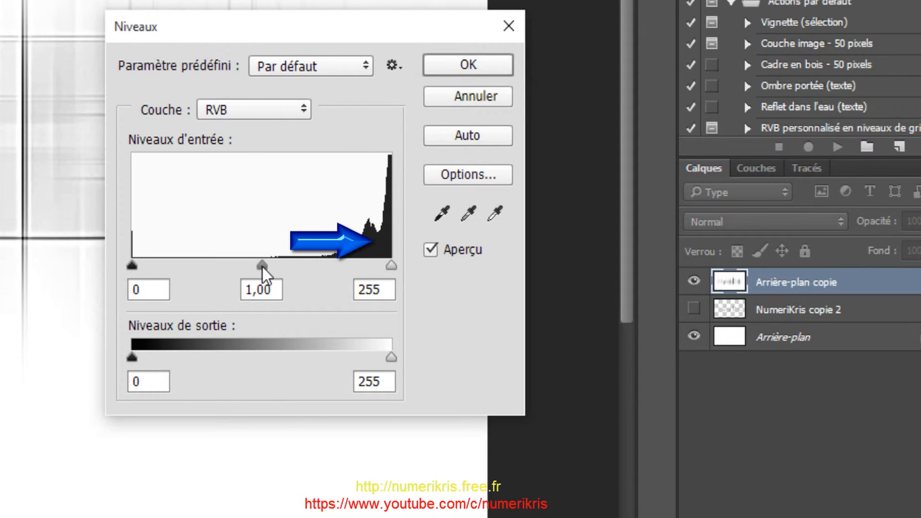
drag(262, 268, 298, 265)
drag(392, 266, 367, 268)
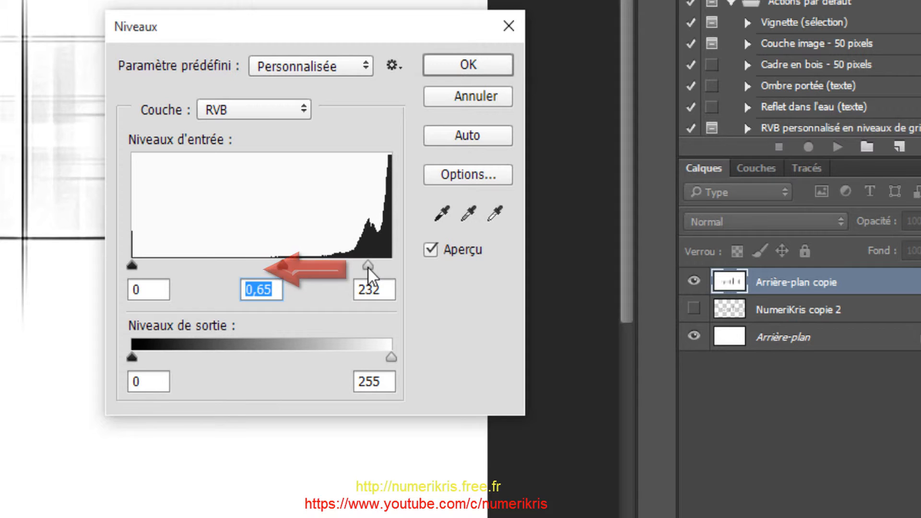
drag(368, 268, 359, 269)
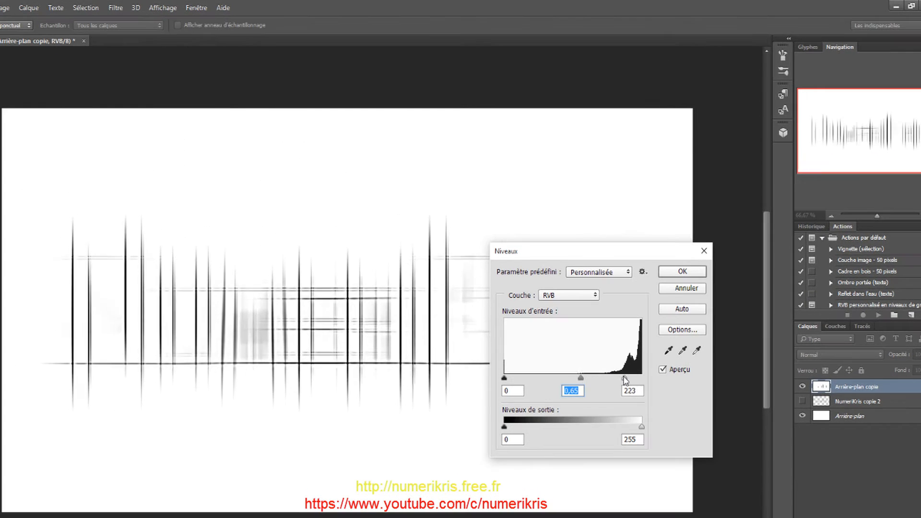
mouse_move(625, 381)
mouse_down()
mouse_move(580, 377)
mouse_move(616, 379)
mouse_up()
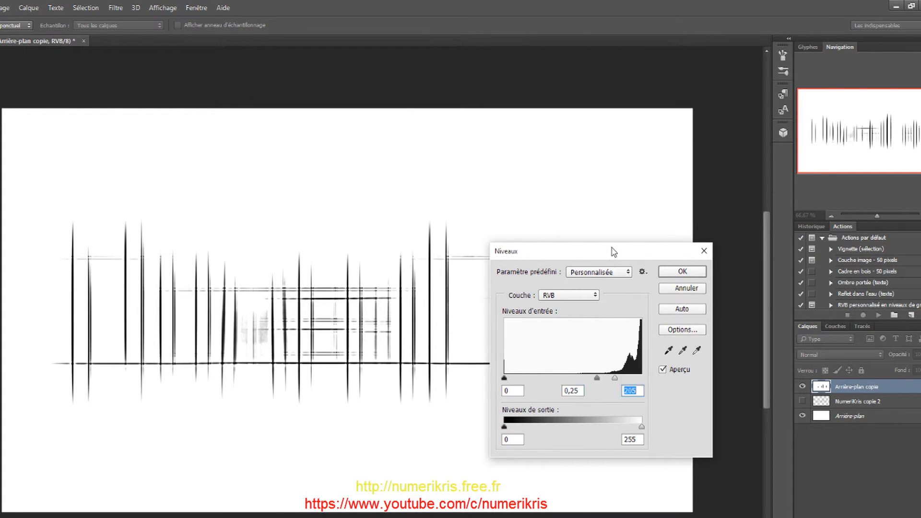
Show the NumeriKris copie 2 layer and set the blend mode of Arrière-plan copie to Produit.
click(802, 401)
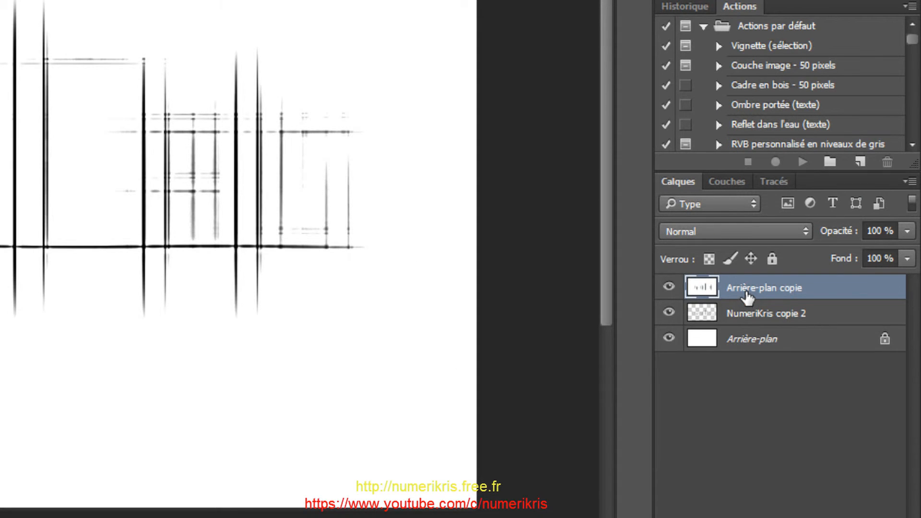
click(727, 233)
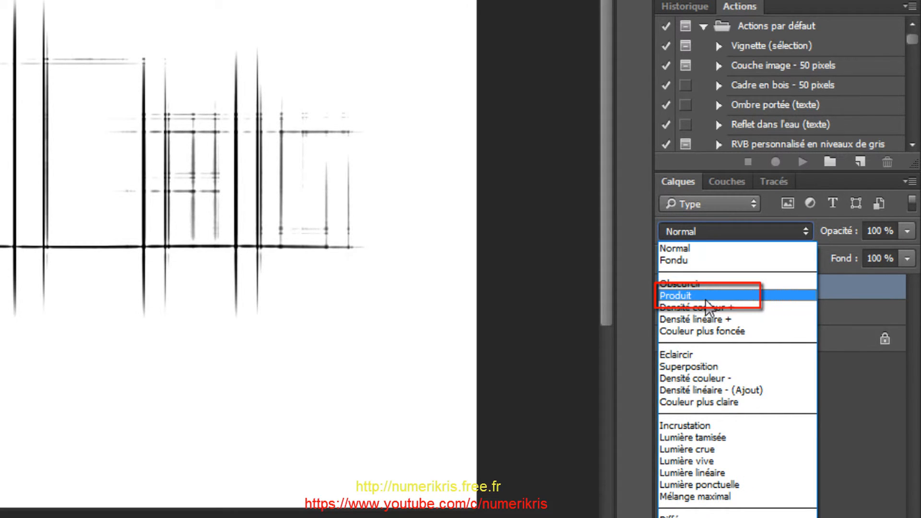
click(717, 296)
Lower the opacity of the Arrière-plan copie layer to 70 %.
click(907, 231)
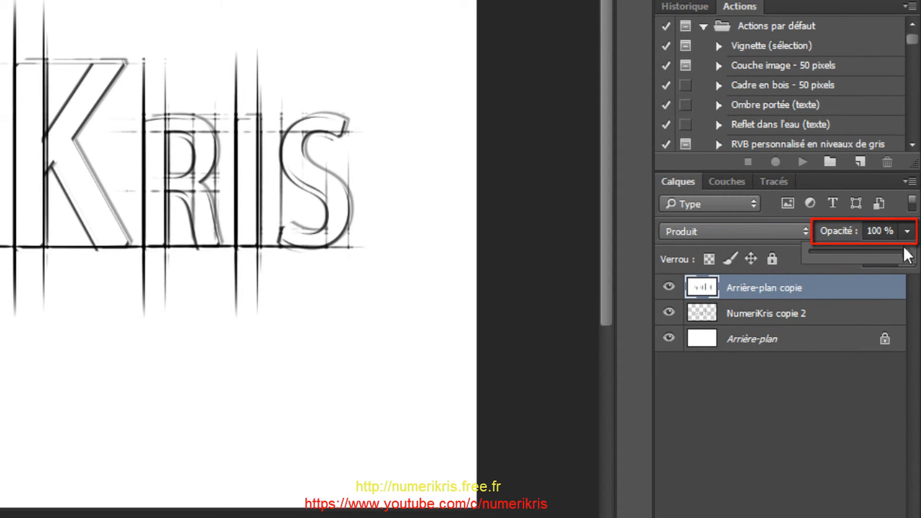
drag(908, 253, 877, 258)
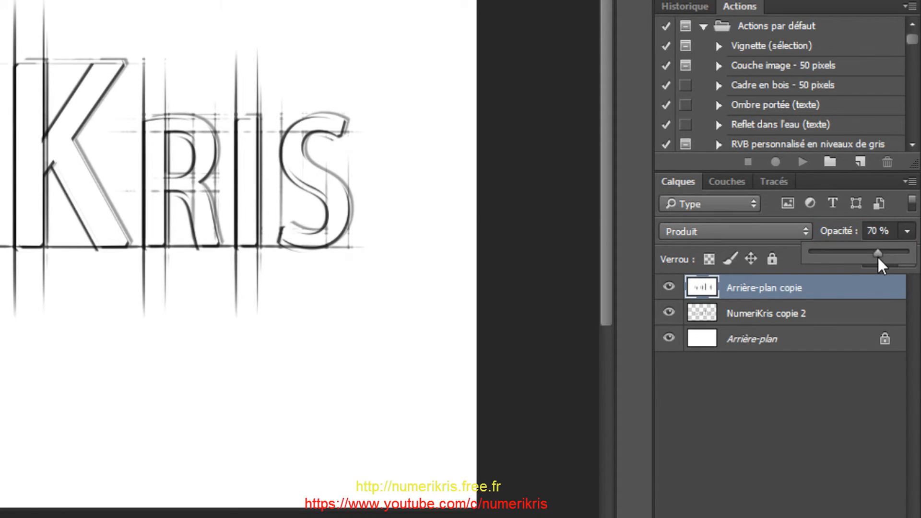
click(846, 295)
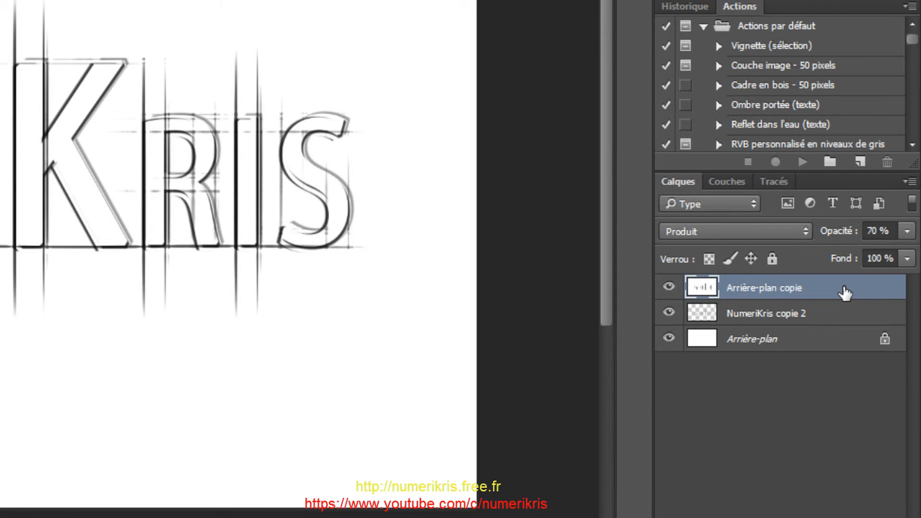
Duplicate the NumeriKris copie 2 layer five times to darken the outlines, and flatten the image.
click(836, 314)
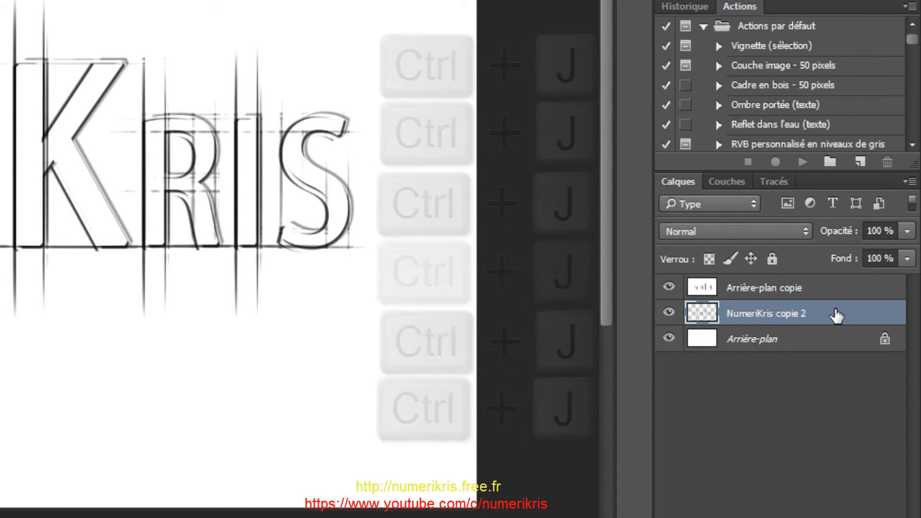
key(ctrl+j)
key(ctrl+j)
key(ctrl+j)
key(ctrl+j)
key(ctrl+j)
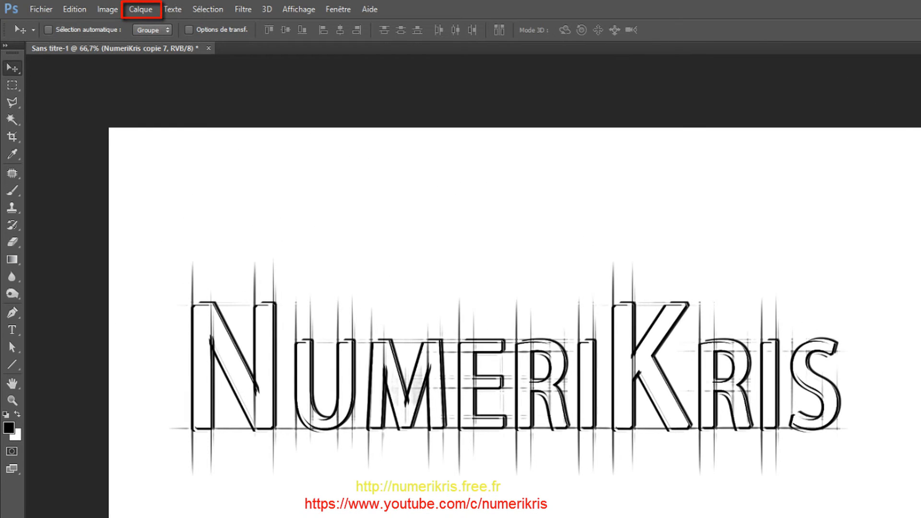
click(134, 10)
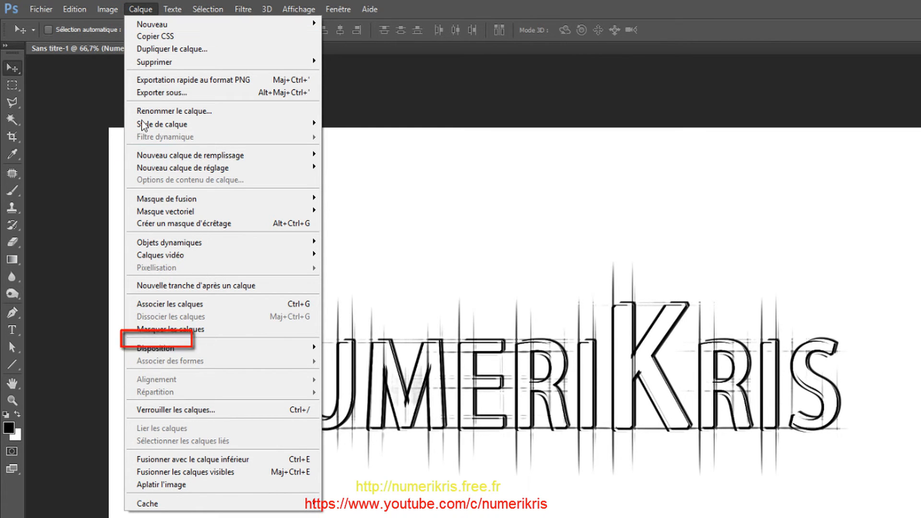
click(159, 484)
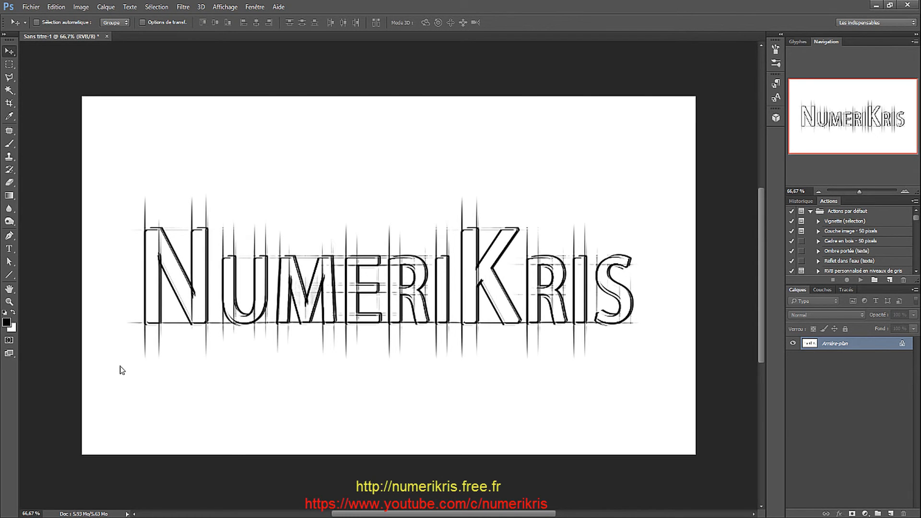
Apply the Verre filter with Déformation 5, Lissage 15, Dépolie texture, scale 200 % and Inverser enabled.
click(183, 6)
click(205, 46)
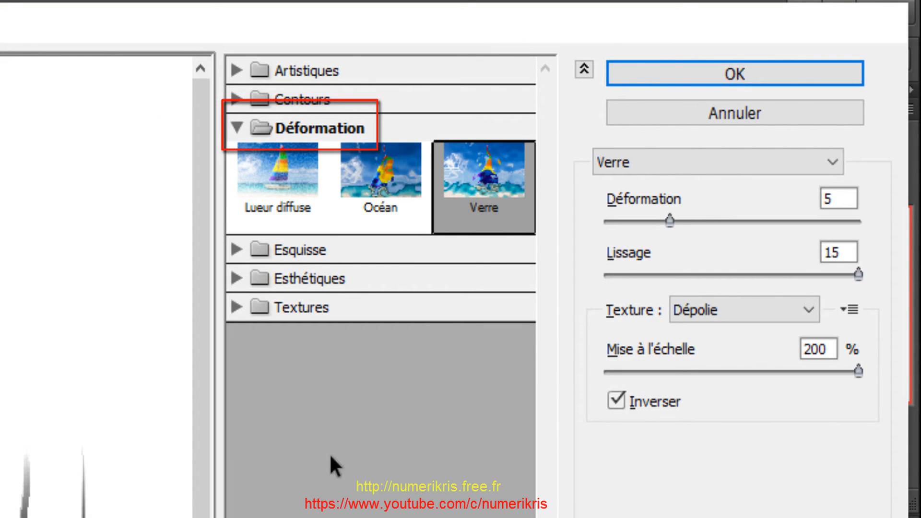
click(493, 185)
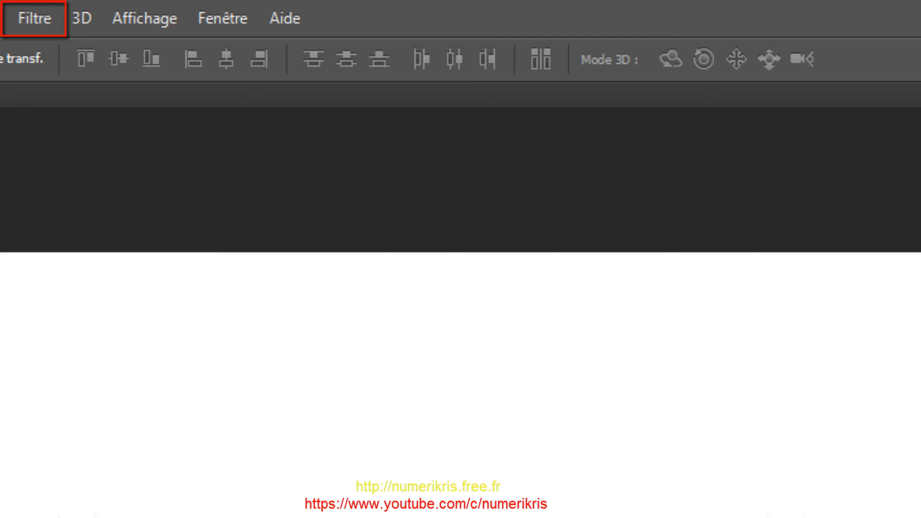
Apply a Gaussian blur (Flou gaussien) with a 0,5 pixel radius to the flattened sketch.
click(18, 17)
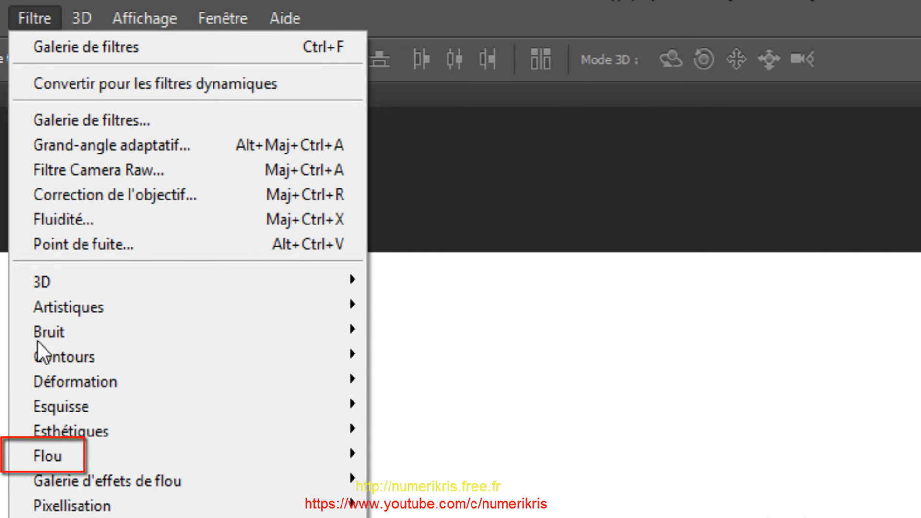
mouse_move(51, 456)
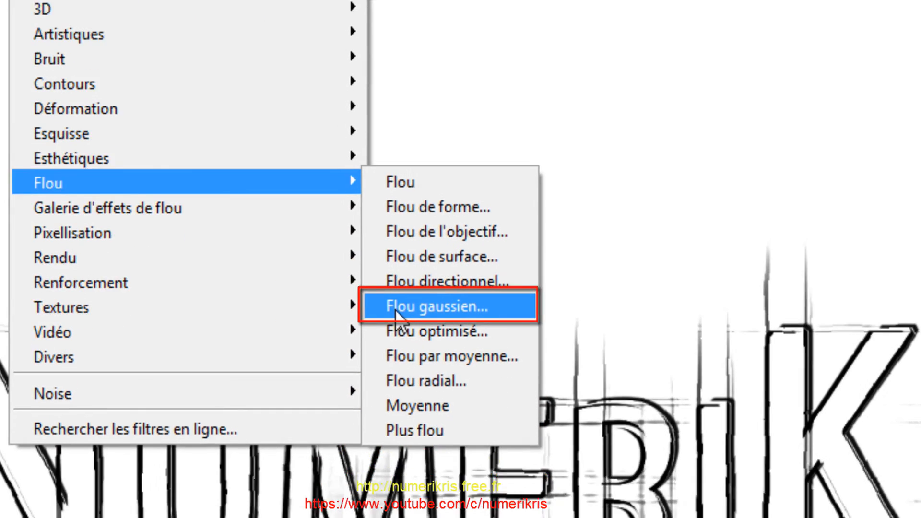
click(397, 315)
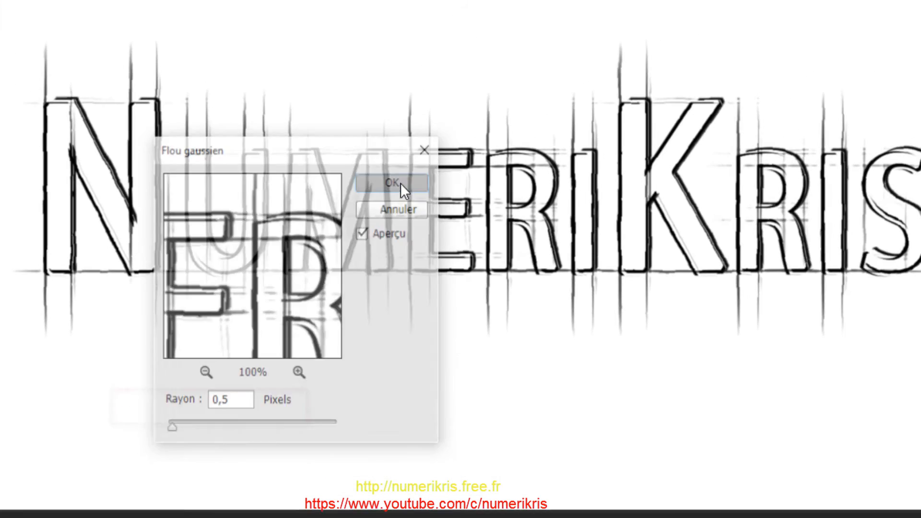
click(459, 93)
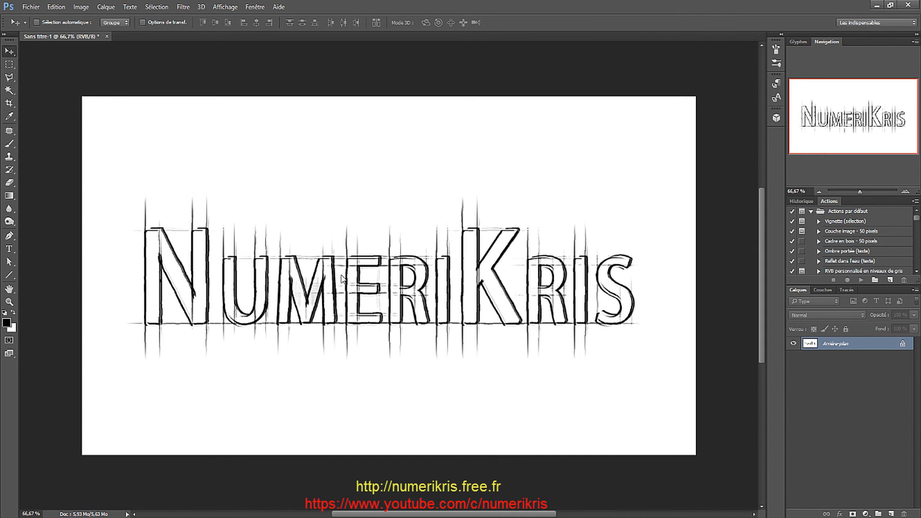
Copy the entire sketch image and paste it into the Hahnemuhle-Monet-canvas texture document.
key(ctrl+a)
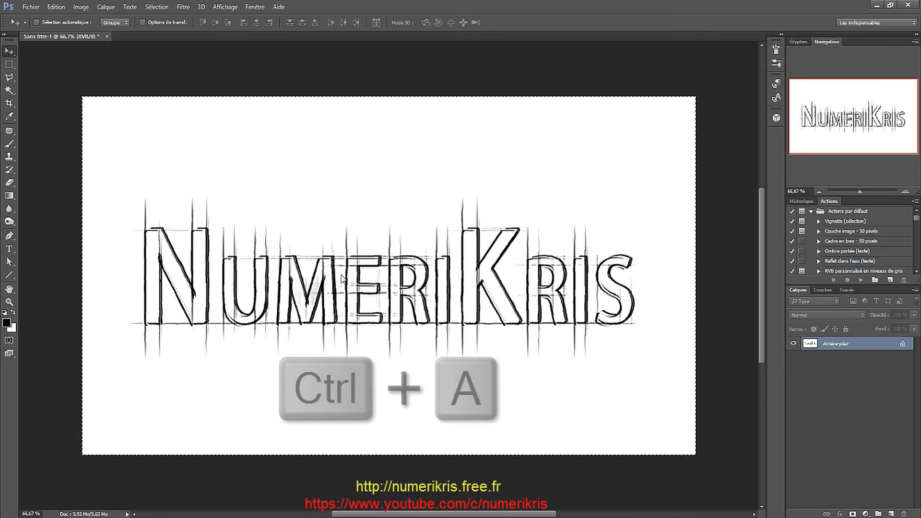
key(ctrl+c)
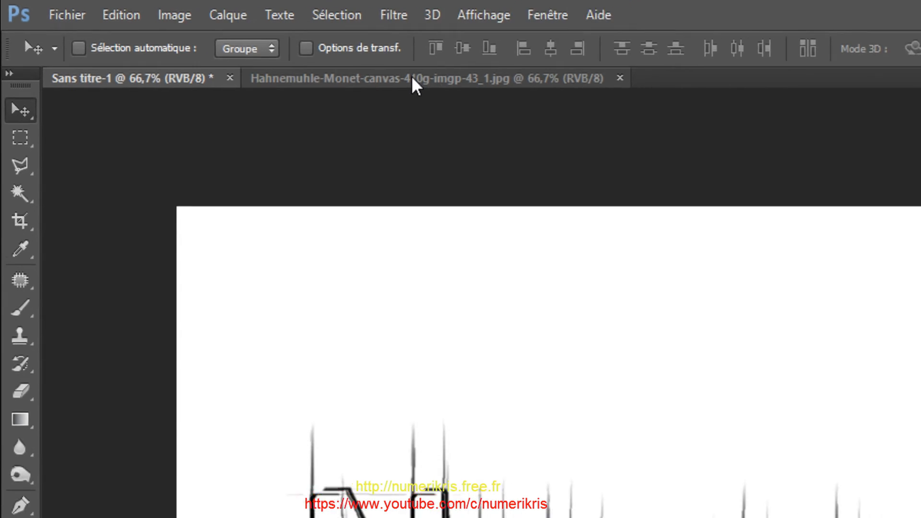
click(449, 86)
key(ctrl+v)
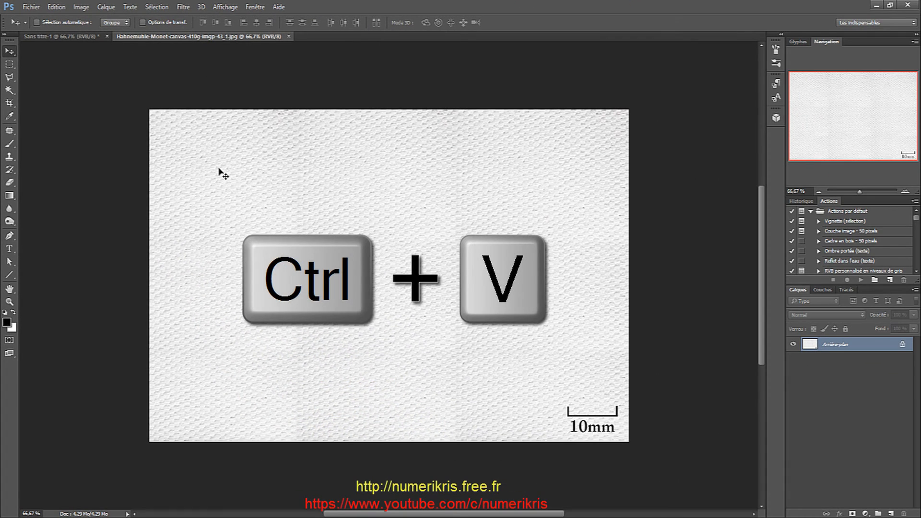
Scale the pasted Calque 1 down with Free Transform so the whole lettering fits the canvas width.
key(ctrl+t)
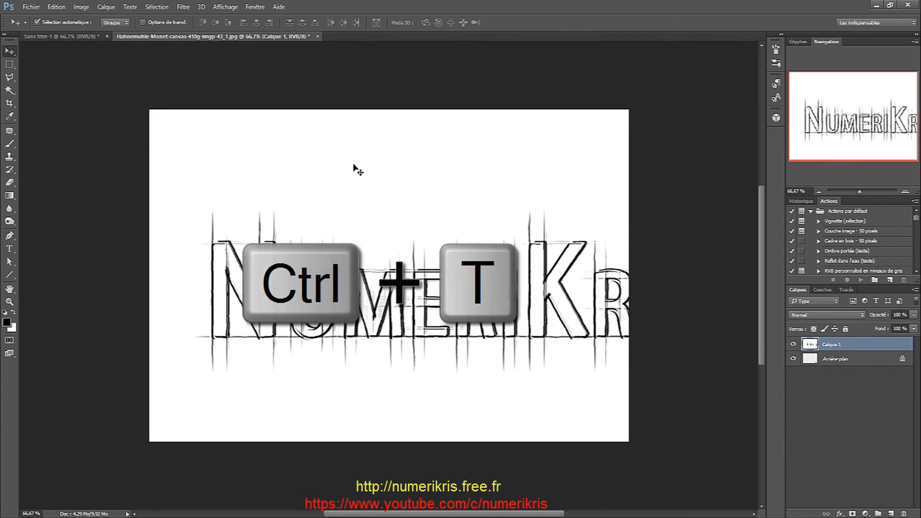
scroll(593, 375, down, 1)
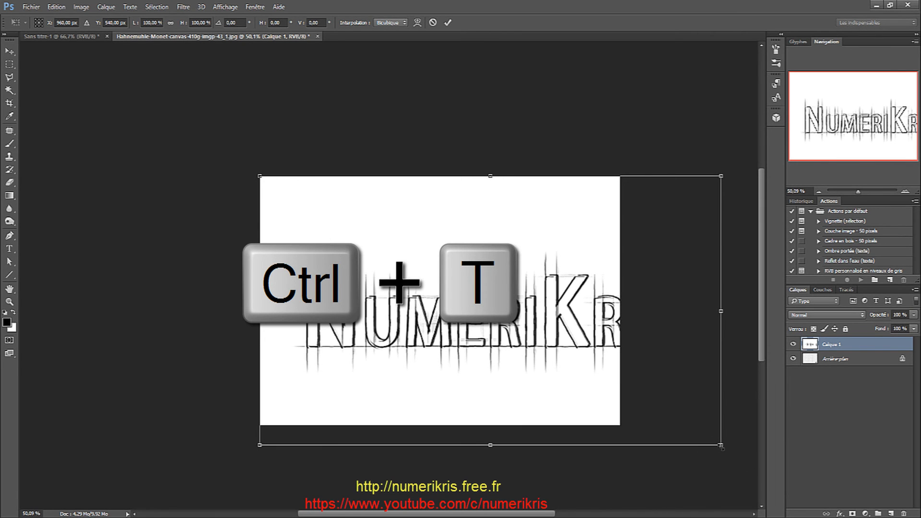
drag(721, 445, 642, 398)
key(Return)
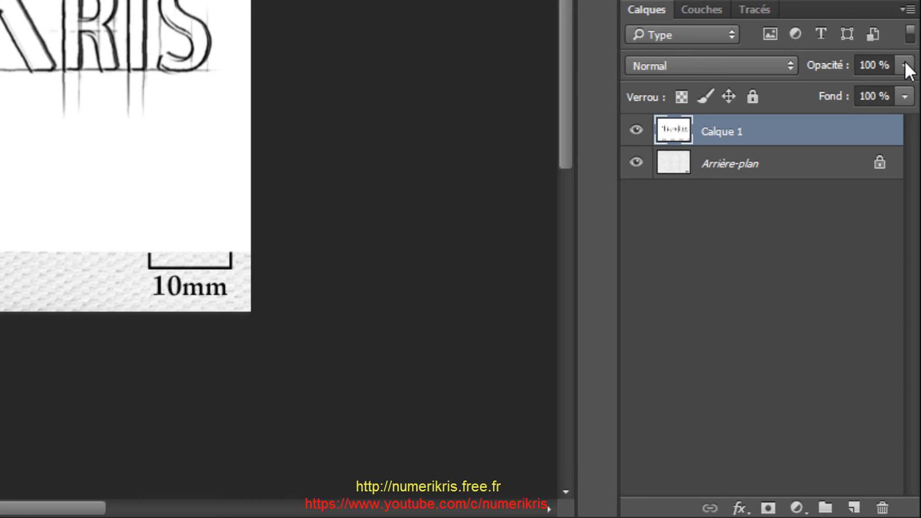
Set the opacity of Calque 1 to 50 % and its blend mode to Densité linéaire +.
click(905, 66)
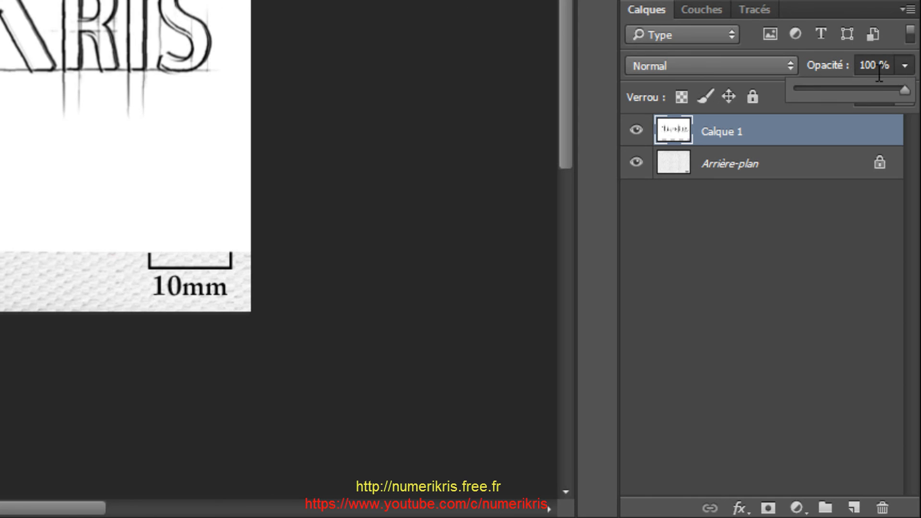
drag(860, 89, 852, 92)
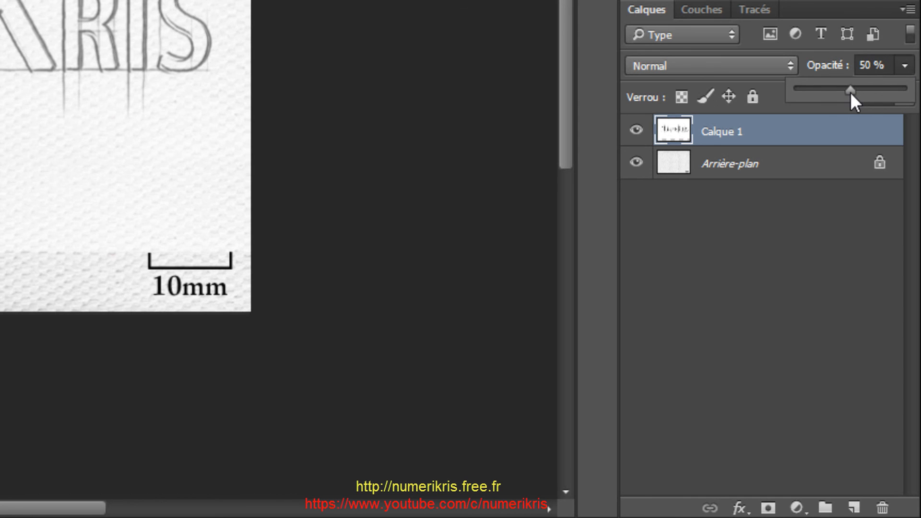
click(653, 68)
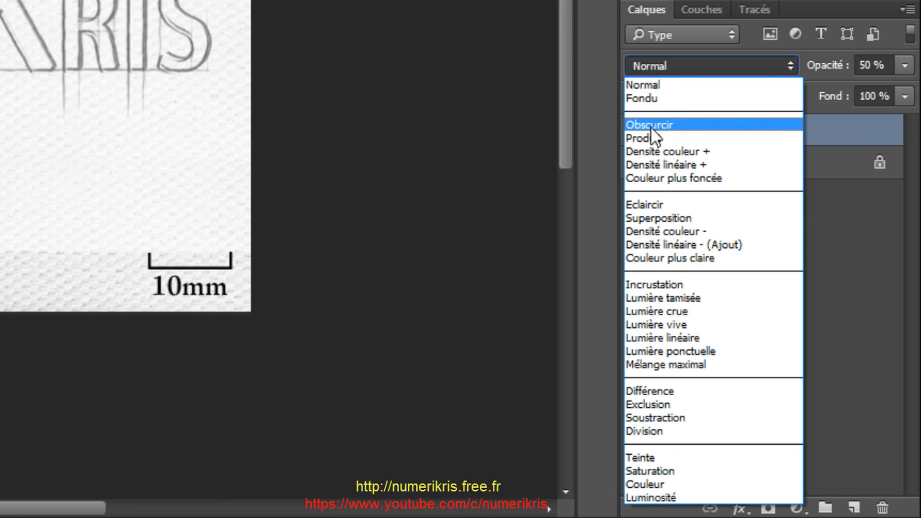
click(652, 165)
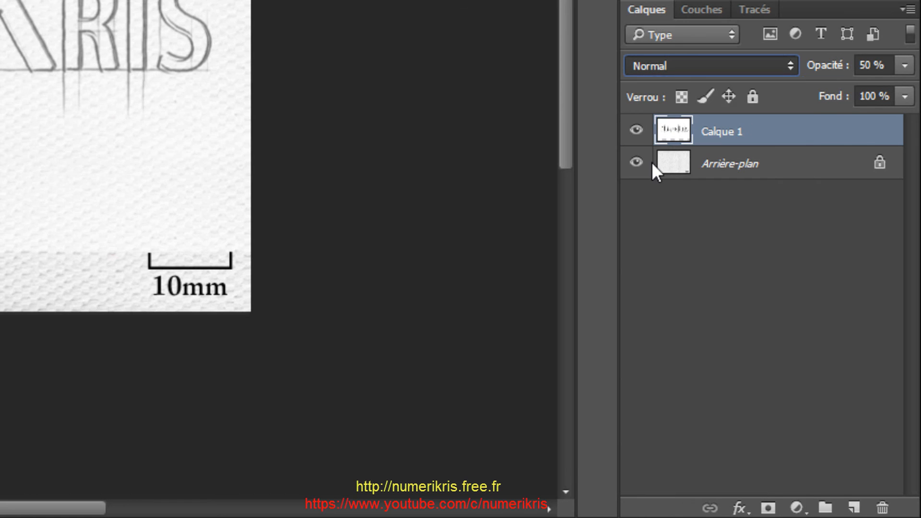